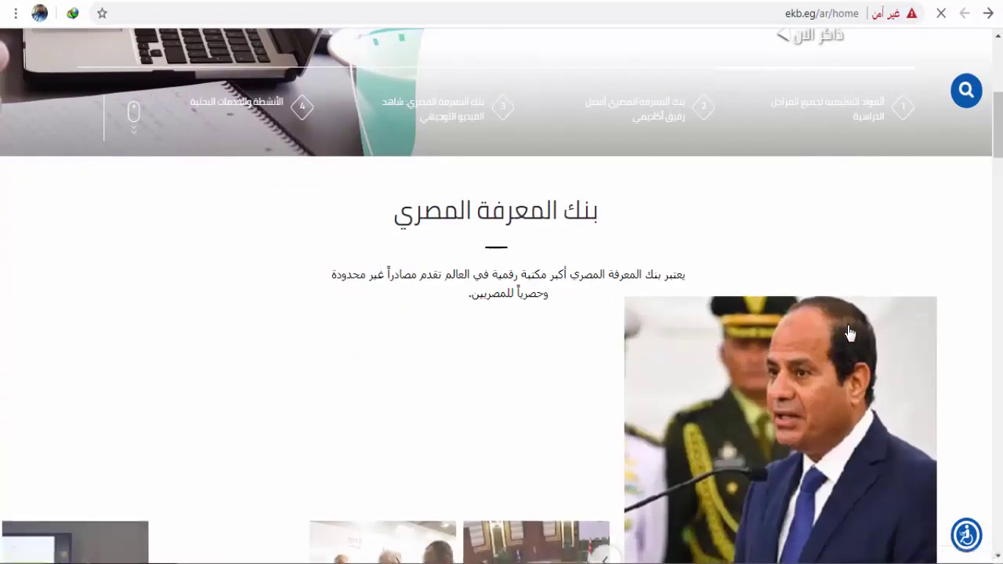
scroll(850, 333, "down", 7)
scroll(850, 332, "down", 5)
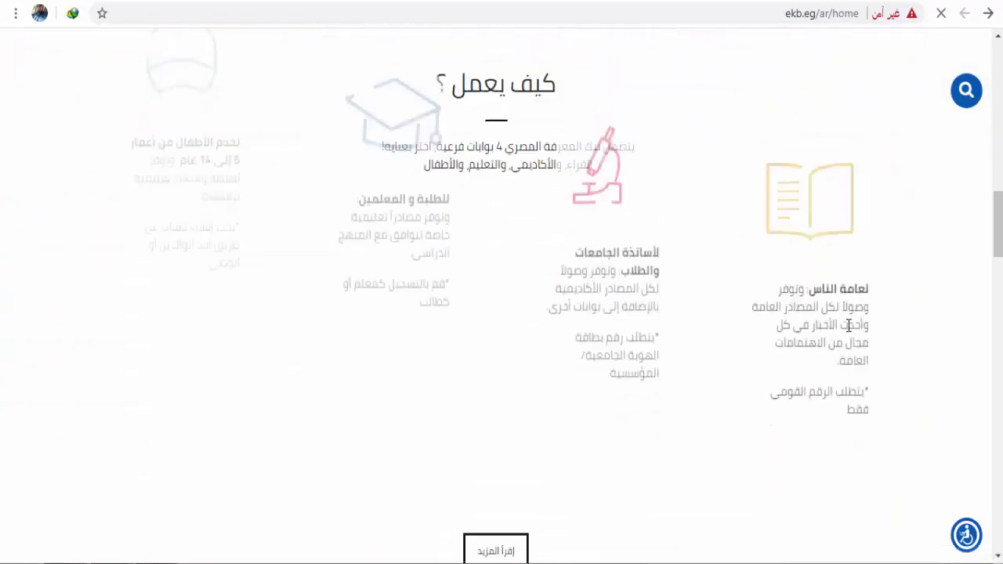
scroll(850, 332, "up", 3)
scroll(850, 332, "up", 12)
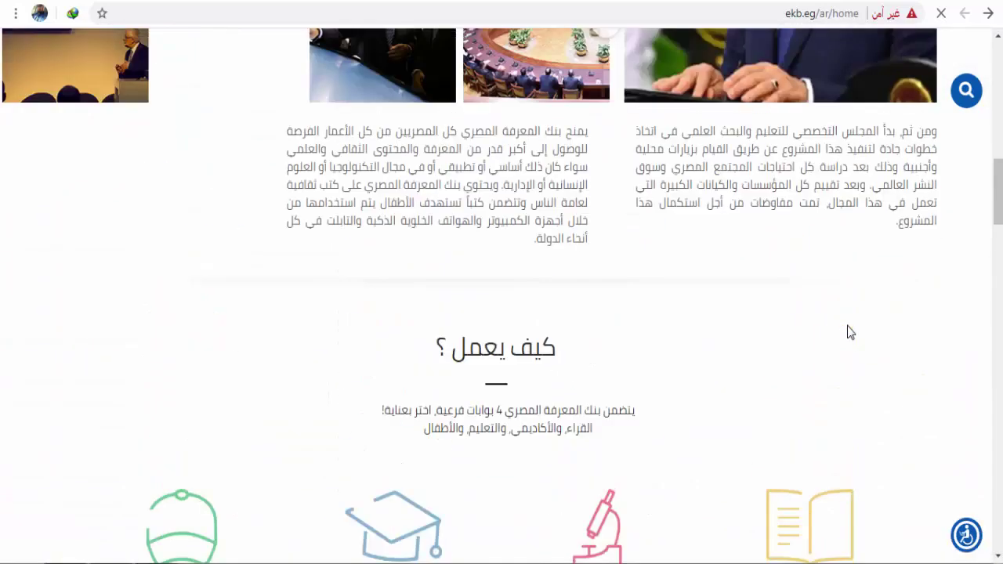
scroll(850, 332, "up", 1)
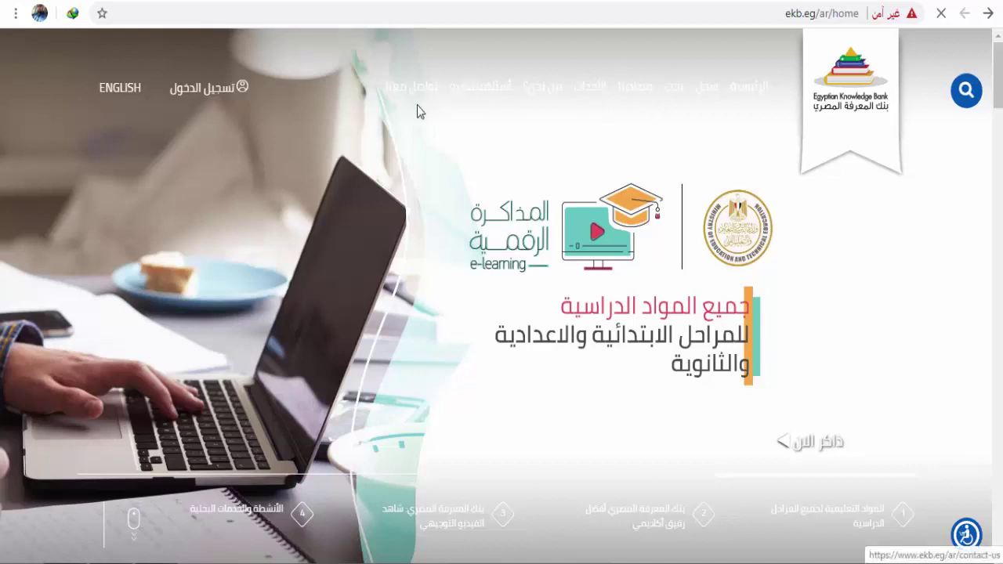
Step: Go to the EKB registration page and pick the التعليم الأساسي (Basic Education) portal
left_click(708, 94)
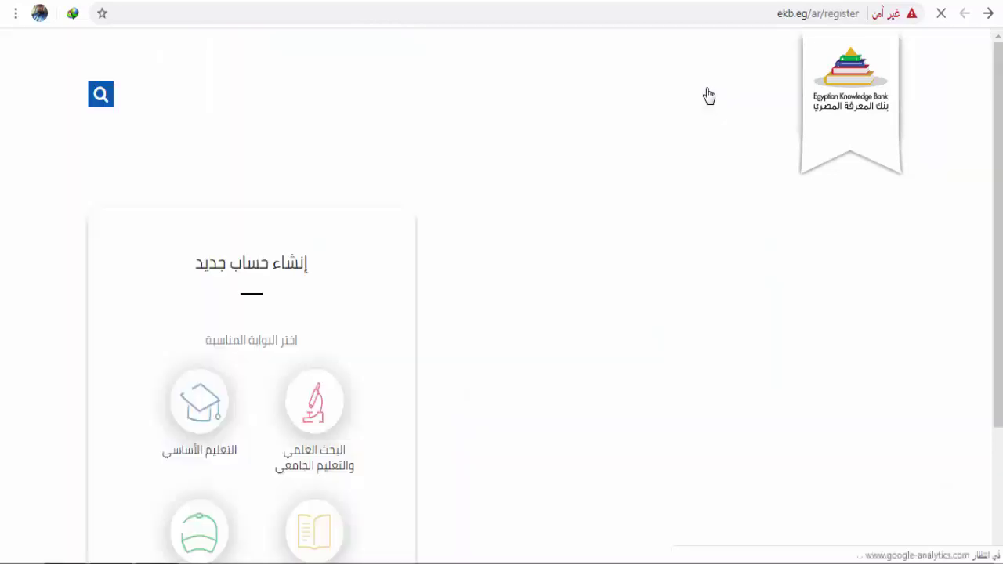
scroll(735, 199, "down", 2)
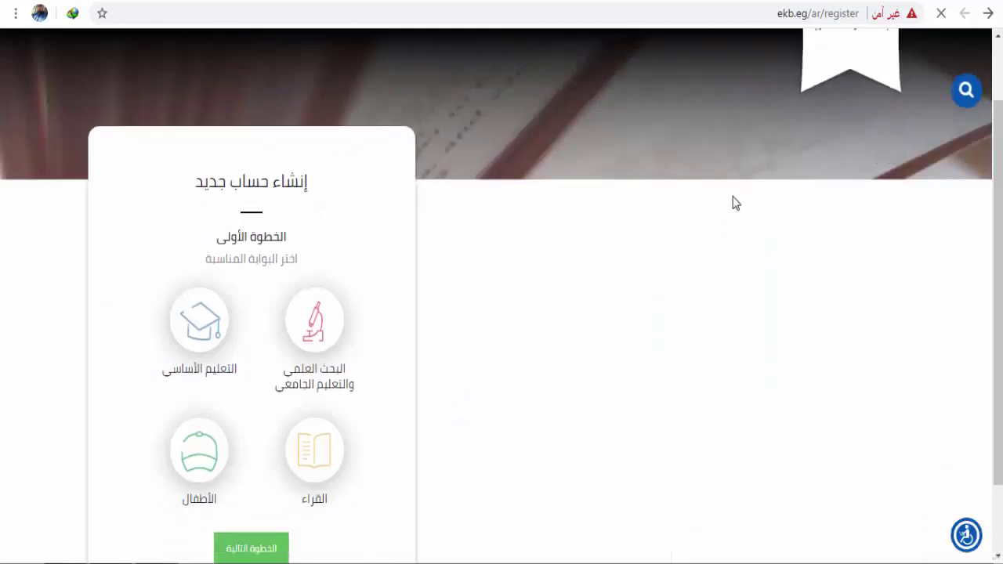
scroll(735, 203, "up", 2)
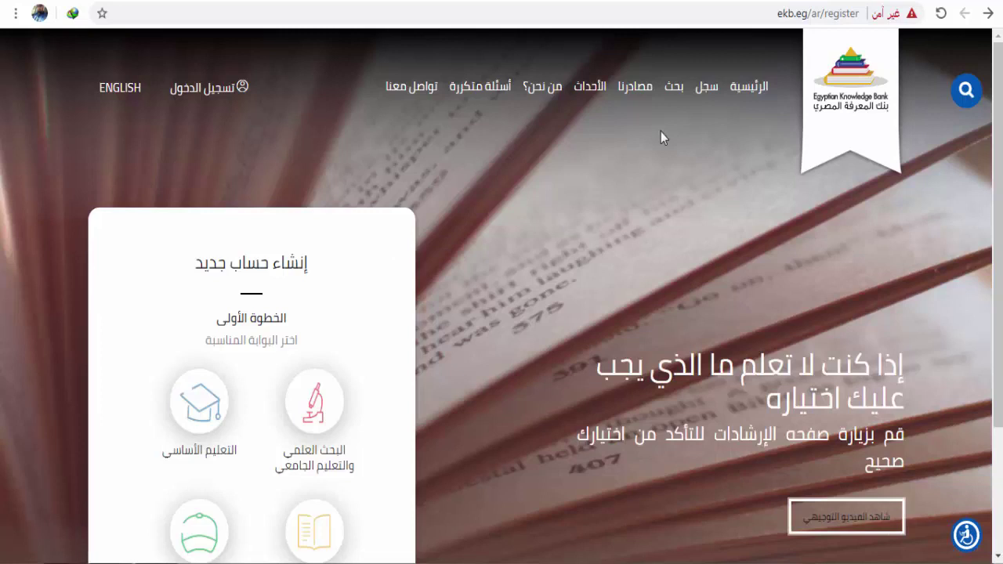
scroll(660, 135, "down", 4)
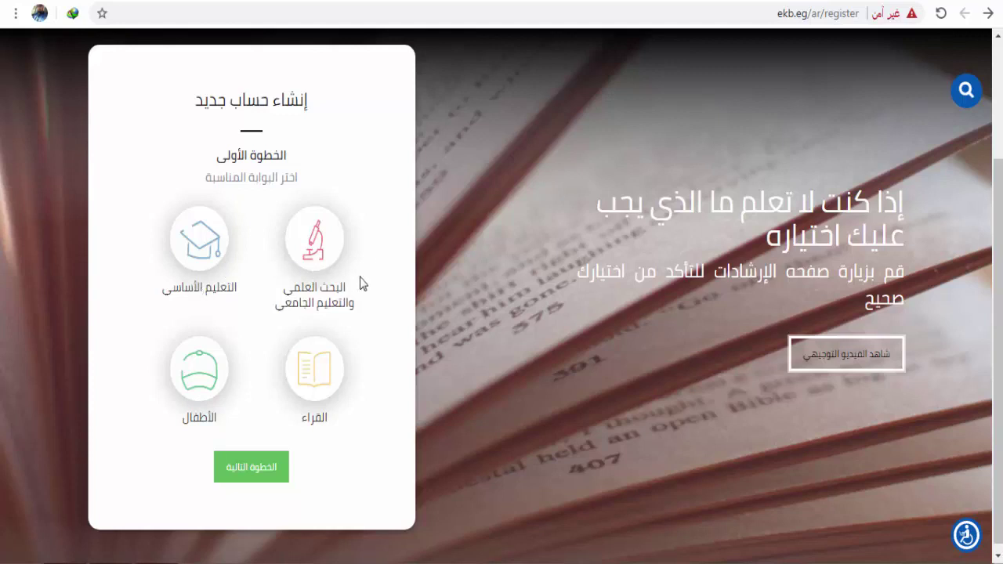
left_click(211, 261)
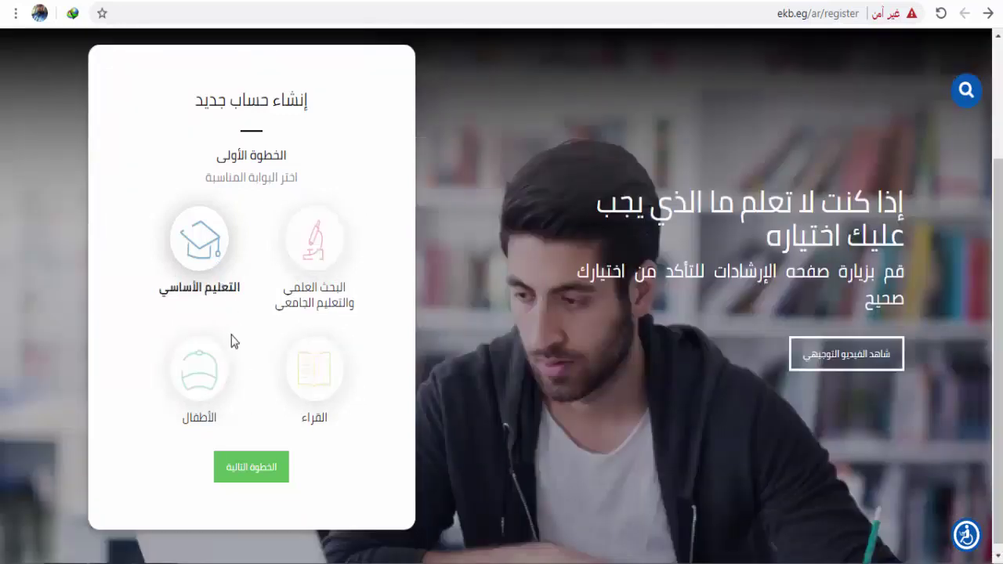
Step: Advance to the personal-information step and enter the student's first and last name
left_click(251, 468)
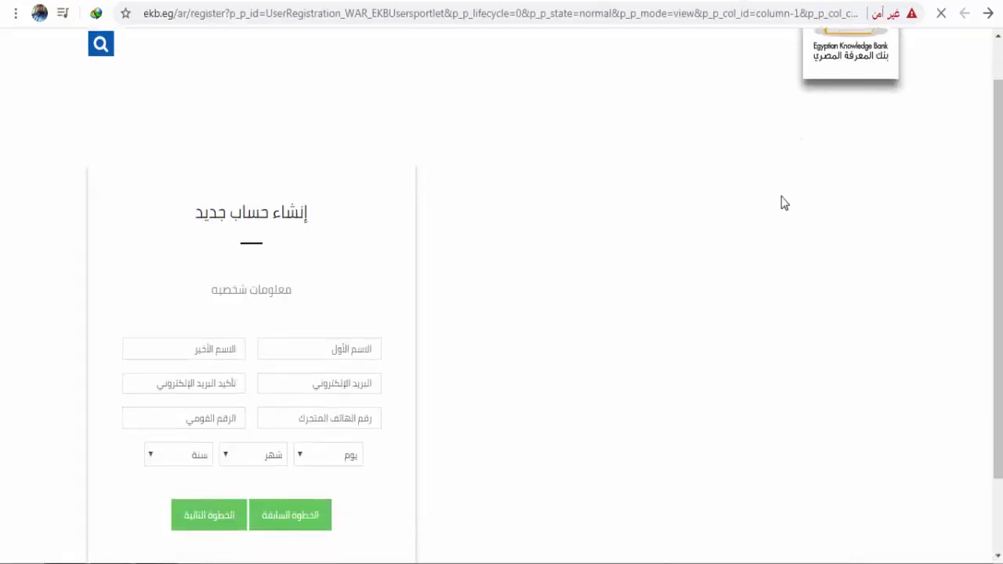
scroll(783, 203, "up", 2)
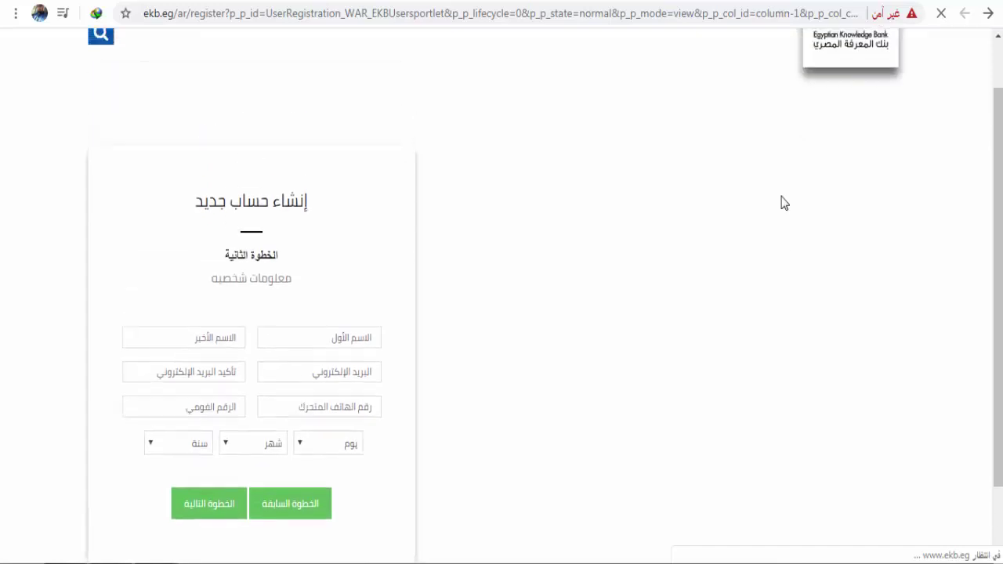
scroll(782, 202, "down", 2)
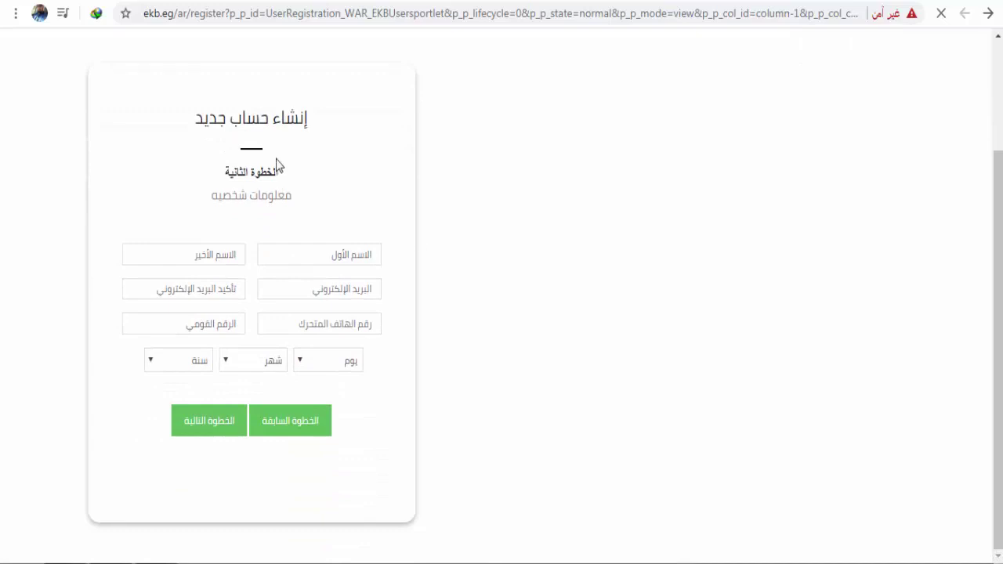
scroll(647, 190, "up", 1)
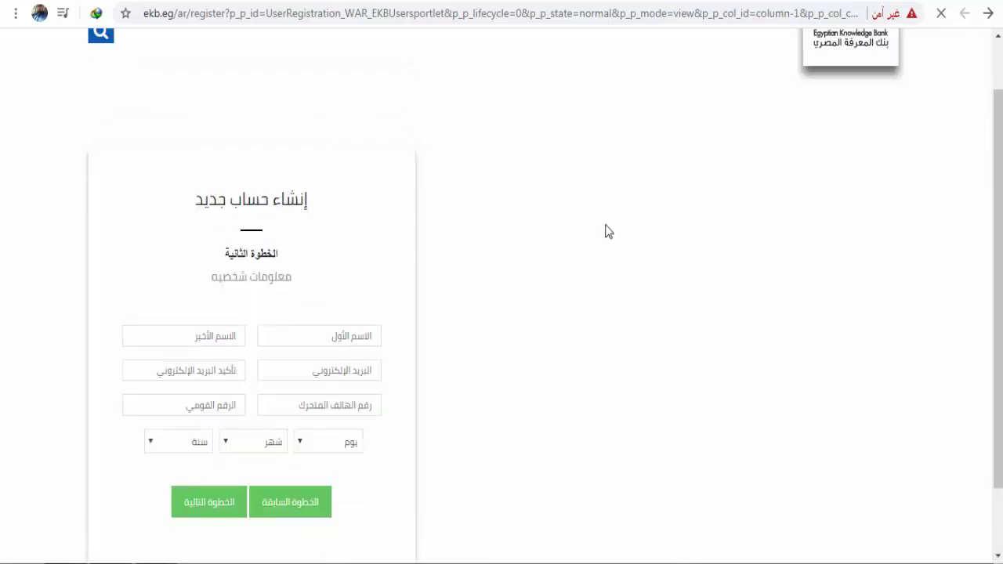
scroll(604, 231, "down", 1)
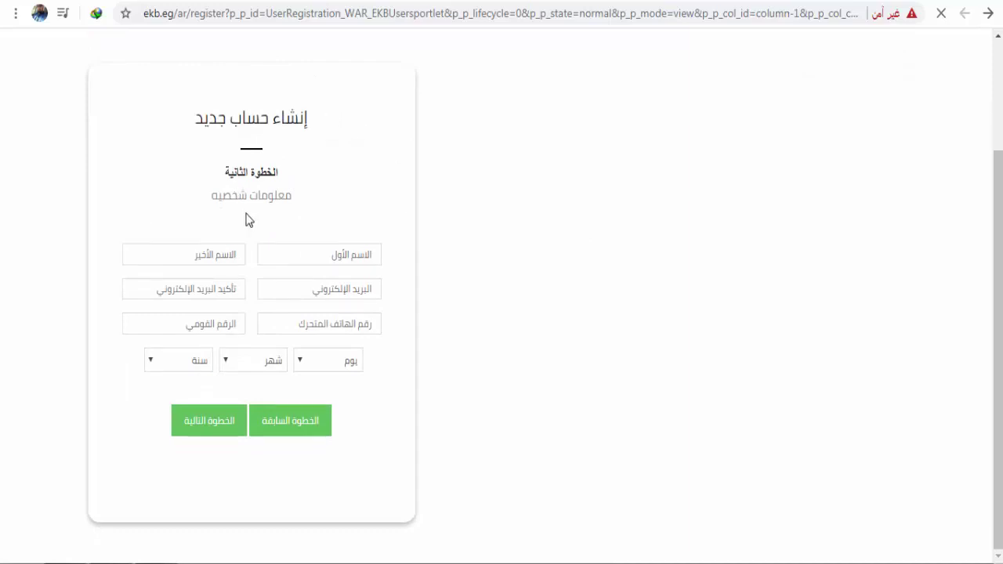
left_click(337, 255)
left_click(236, 254)
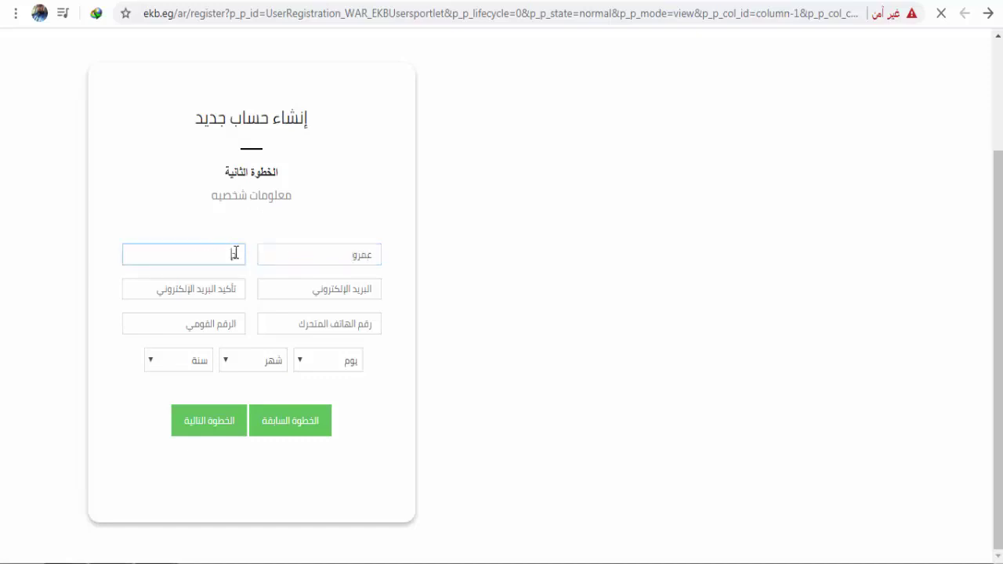
Step: Fill in the e-mail address from the saved suggestion, trimmed, and copy it into the confirmation field
left_click(321, 288)
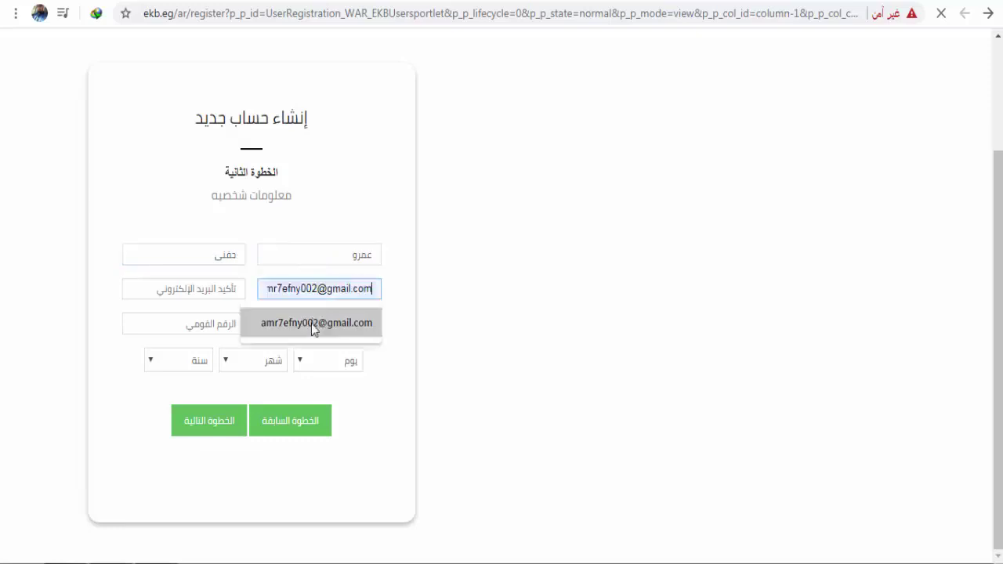
left_click(329, 324)
left_click_drag(324, 289, 314, 291)
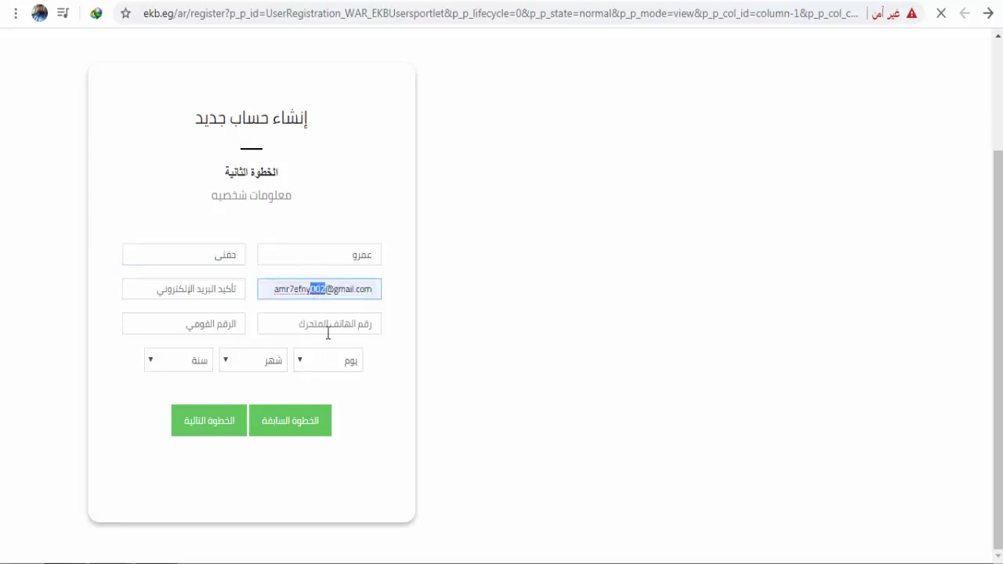
key("BackSpace")
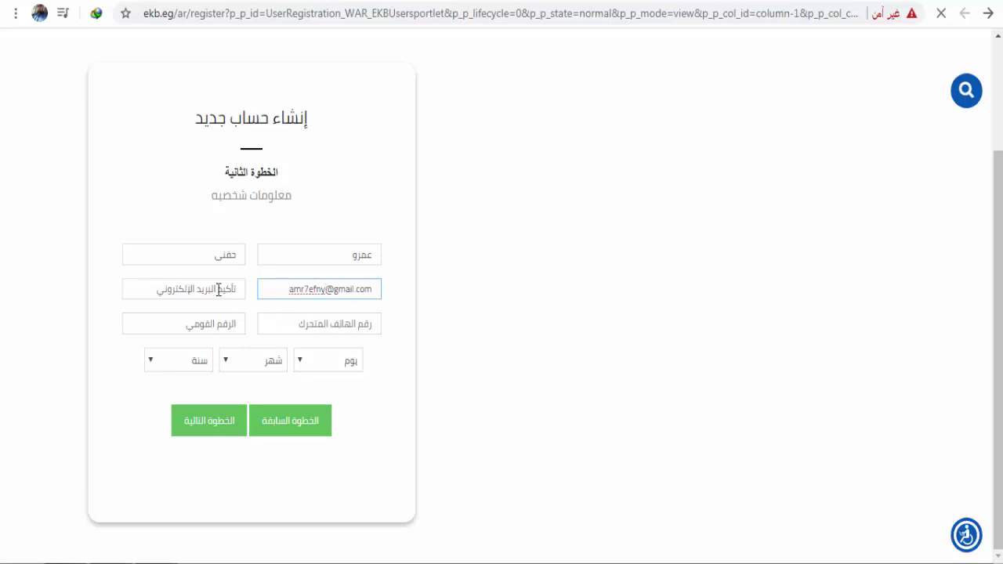
key("ctrl+a")
key("ctrl+c")
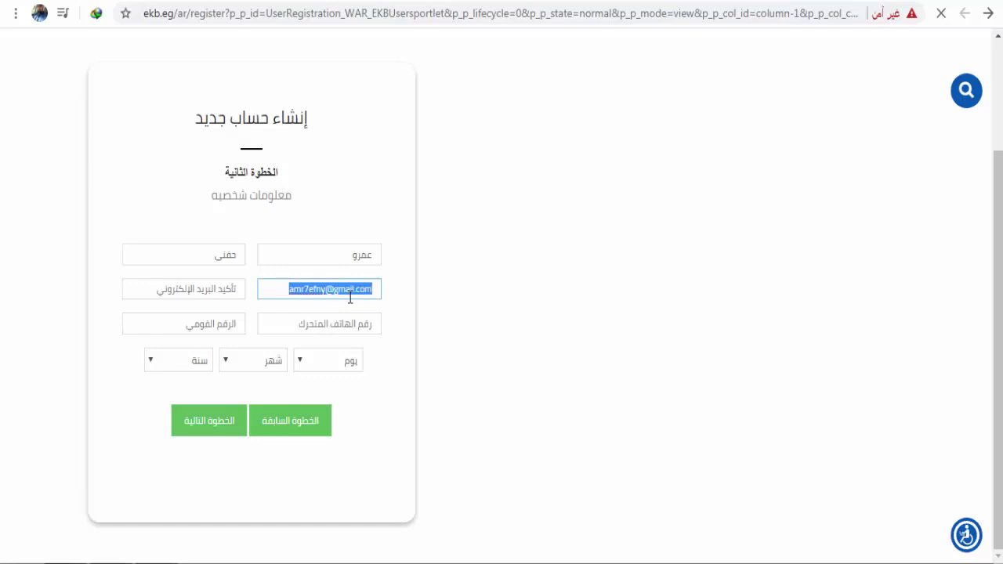
left_click(229, 292)
key("ctrl+v")
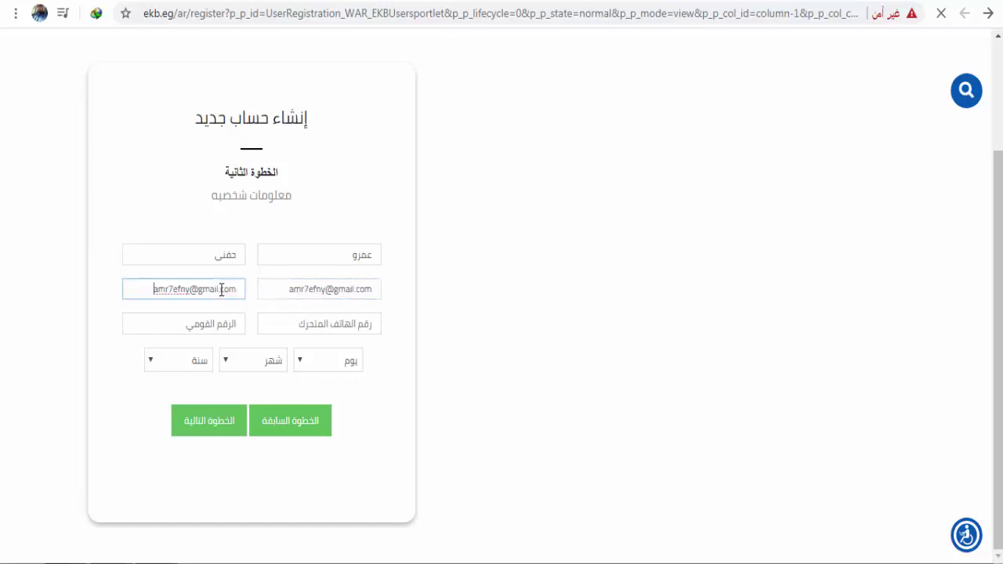
Step: Enter the student's mobile number and national ID
left_click(295, 330)
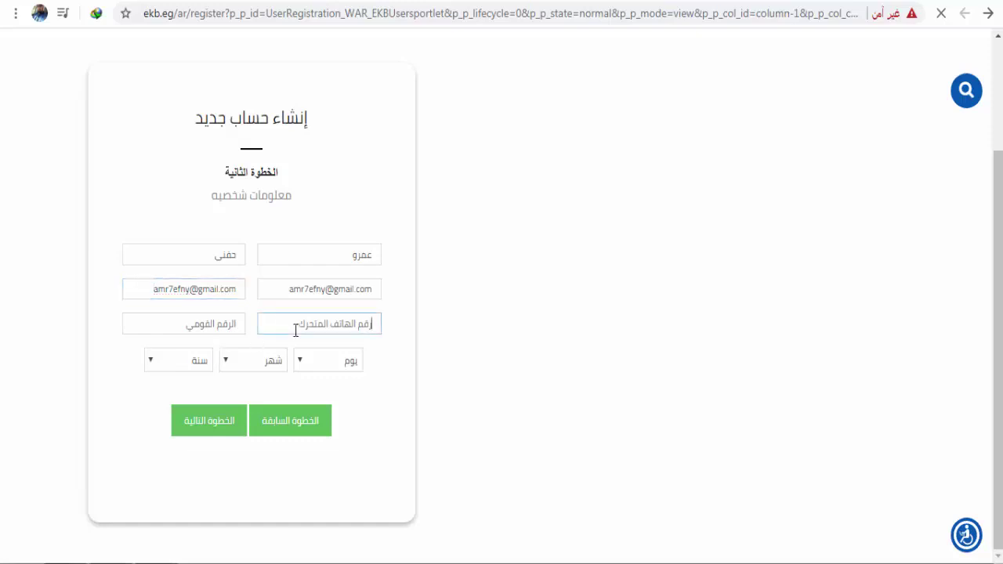
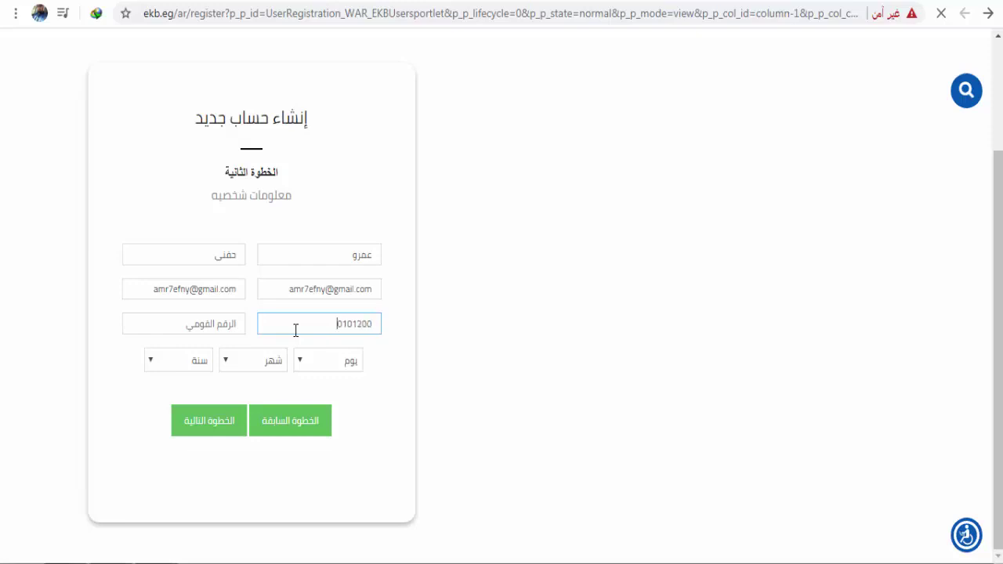
left_click(229, 327)
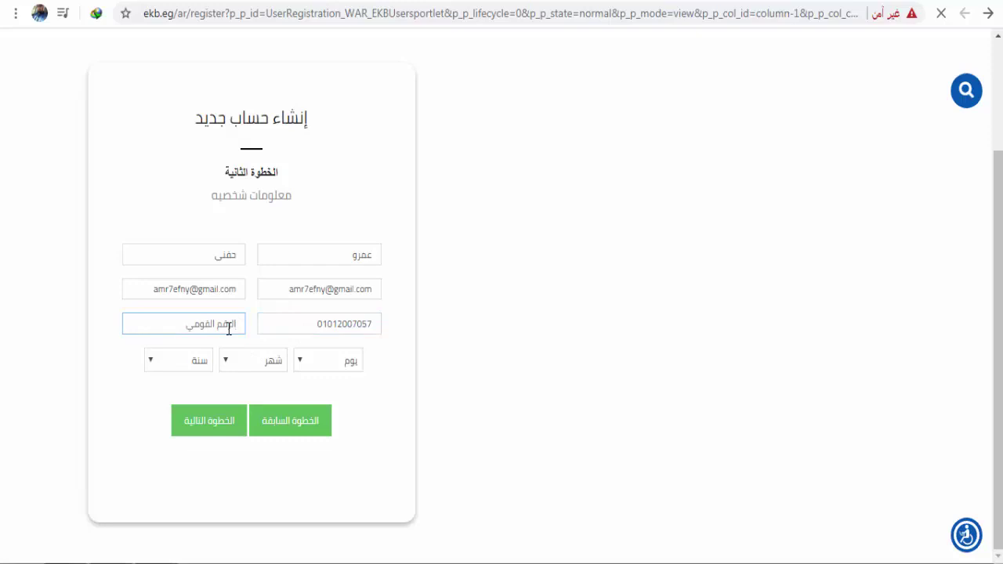
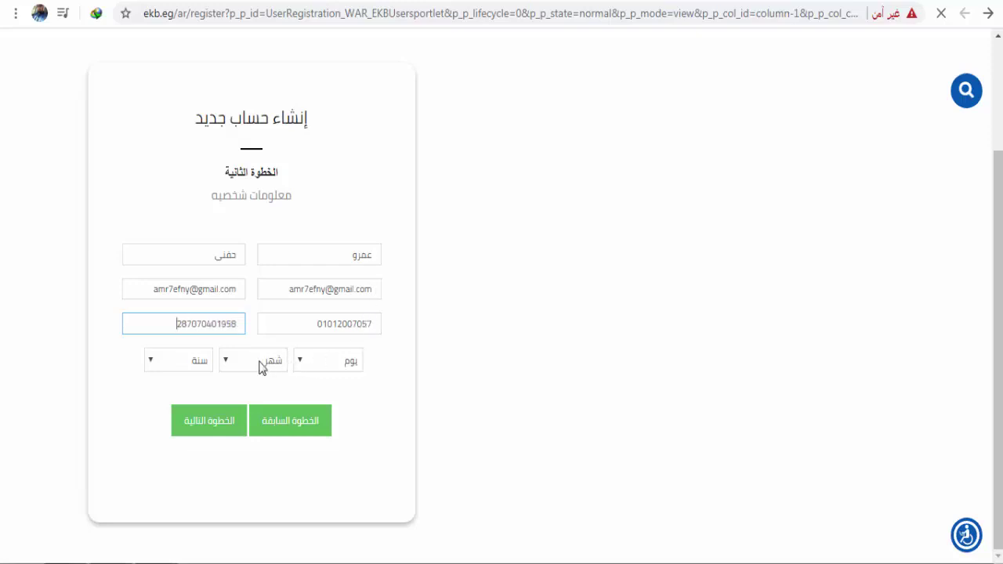
left_click(207, 323)
left_click(297, 361)
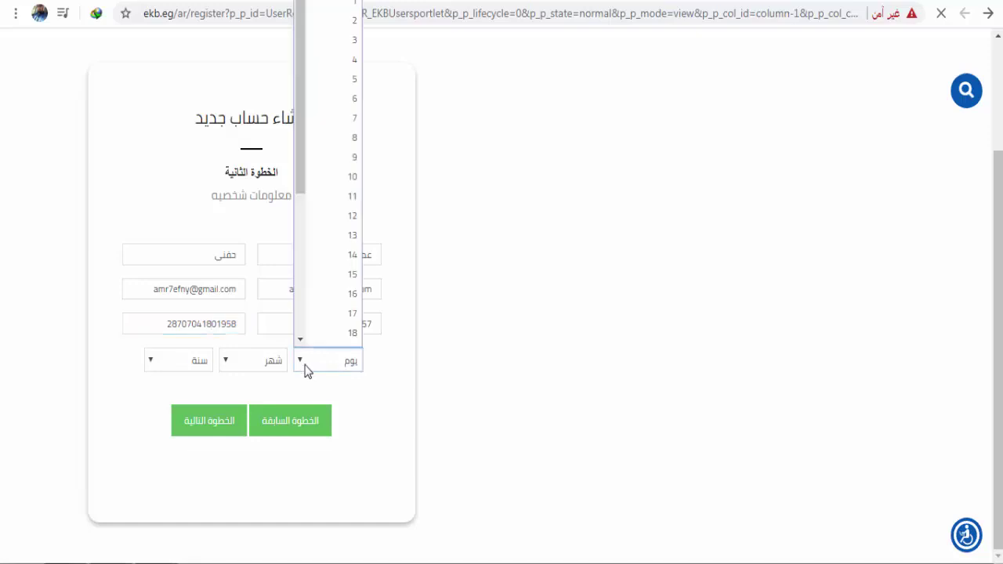
left_click(342, 61)
left_click(226, 365)
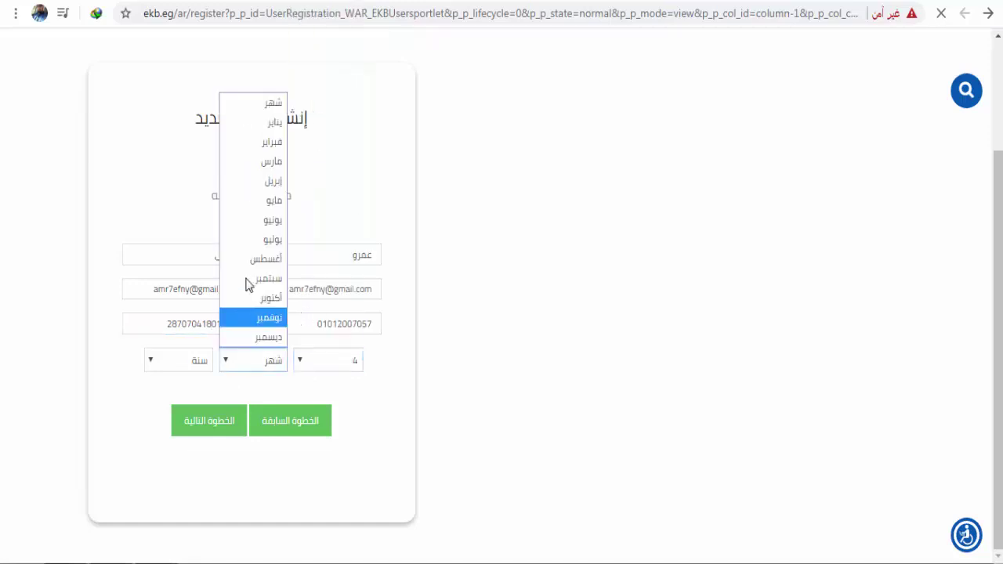
left_click(279, 238)
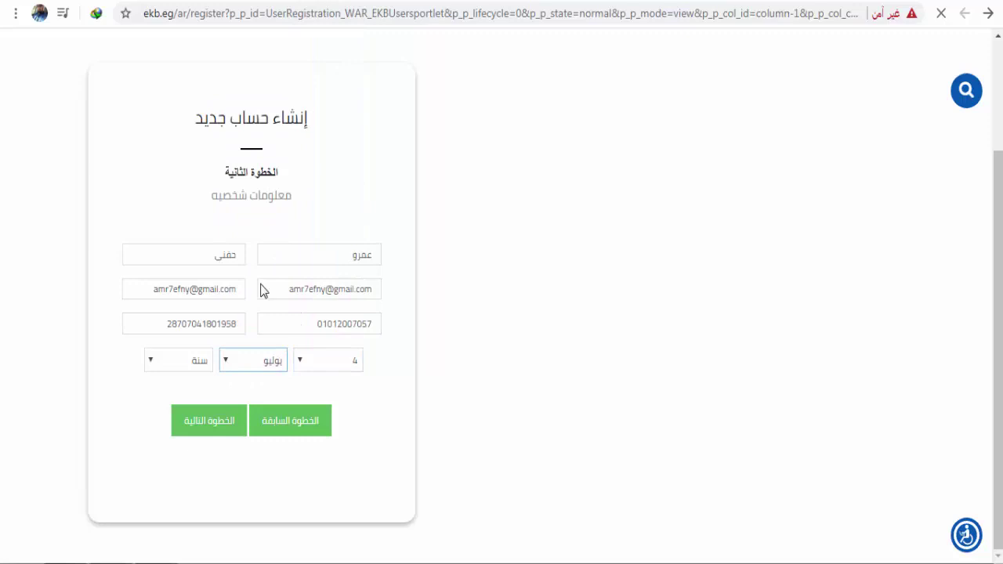
left_click(166, 372)
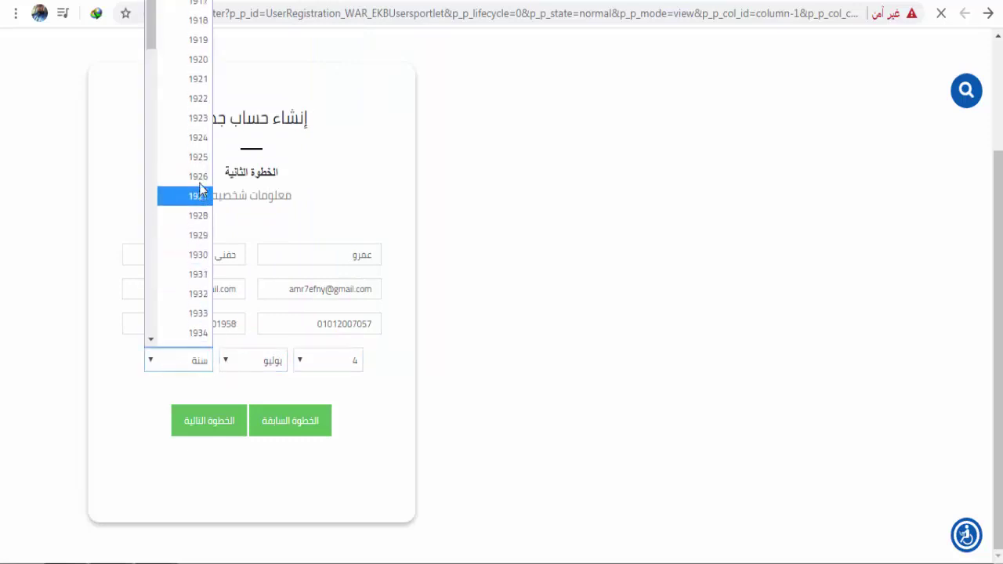
scroll(199, 188, "down", 20)
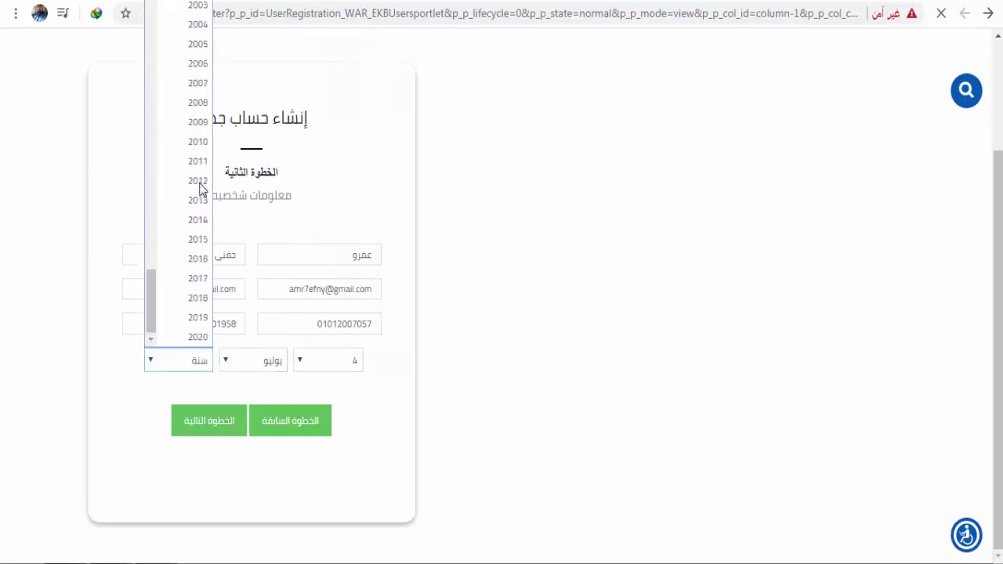
scroll(197, 185, "up", 5)
left_click(201, 240)
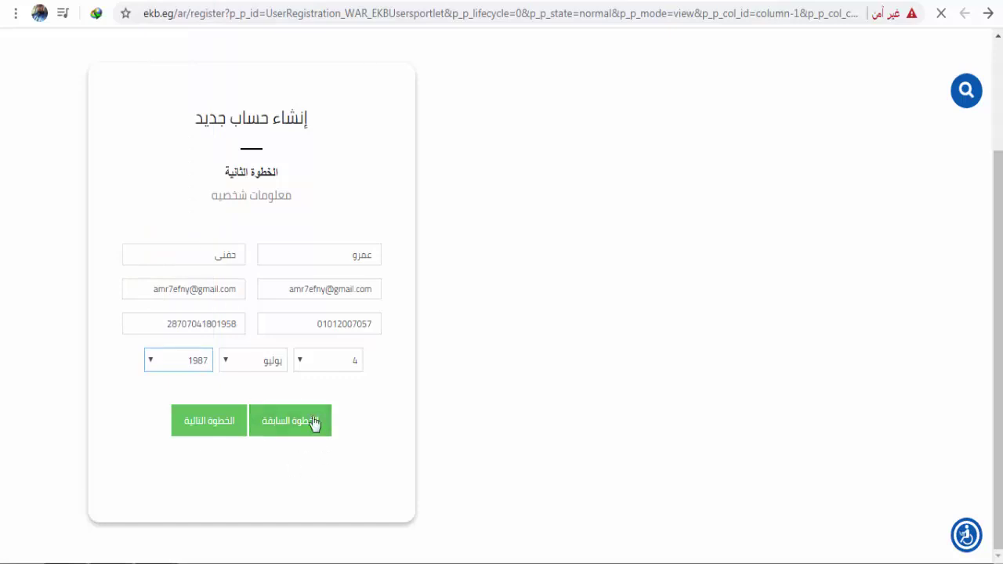
Step: On the job-information step, choose طالب مدرسي (school student) in governorate القاهرة
left_click(202, 431)
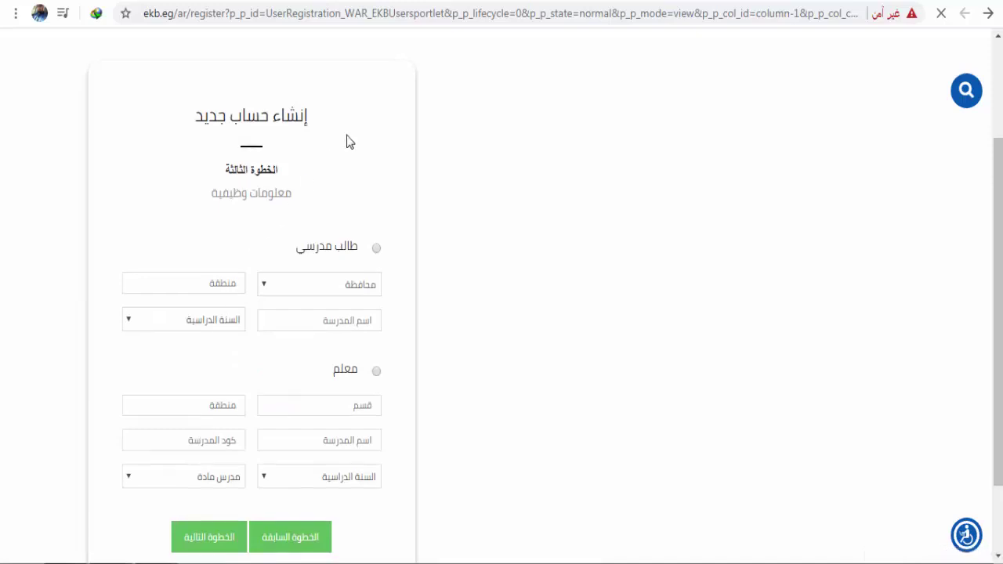
scroll(347, 141, "down", 1)
scroll(391, 114, "up", 1)
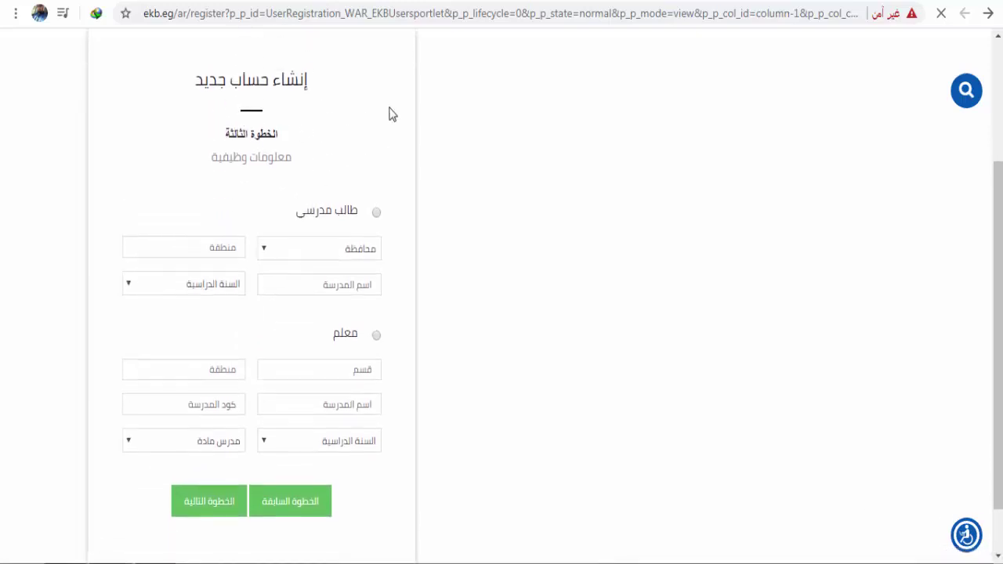
scroll(392, 114, "down", 1)
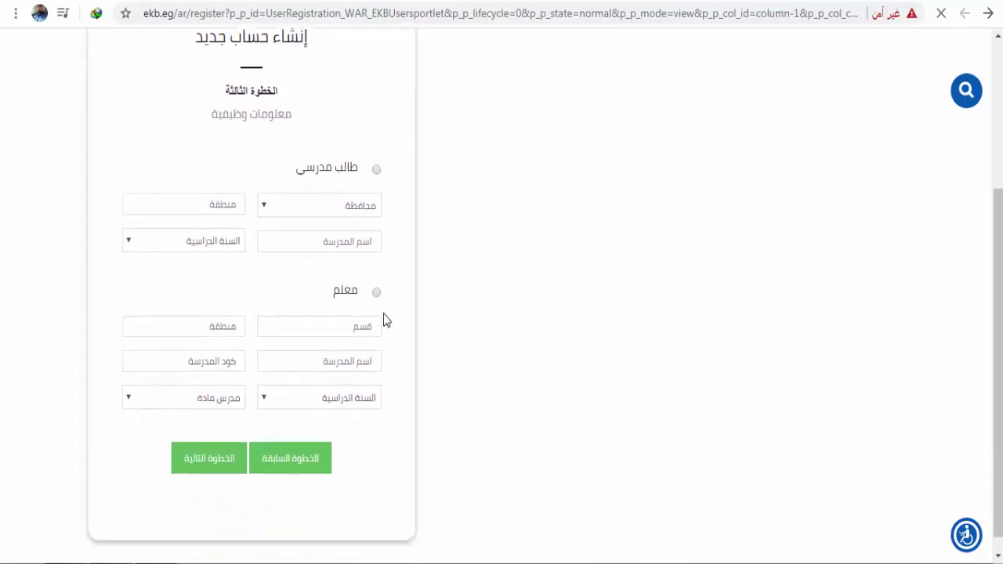
left_click(377, 169)
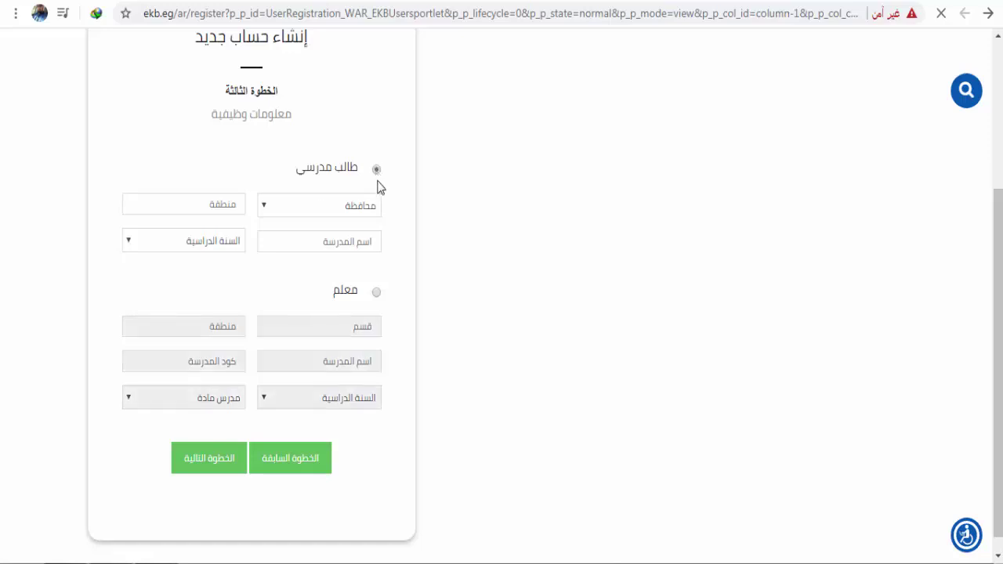
left_click(272, 206)
scroll(342, 298, "down", 3)
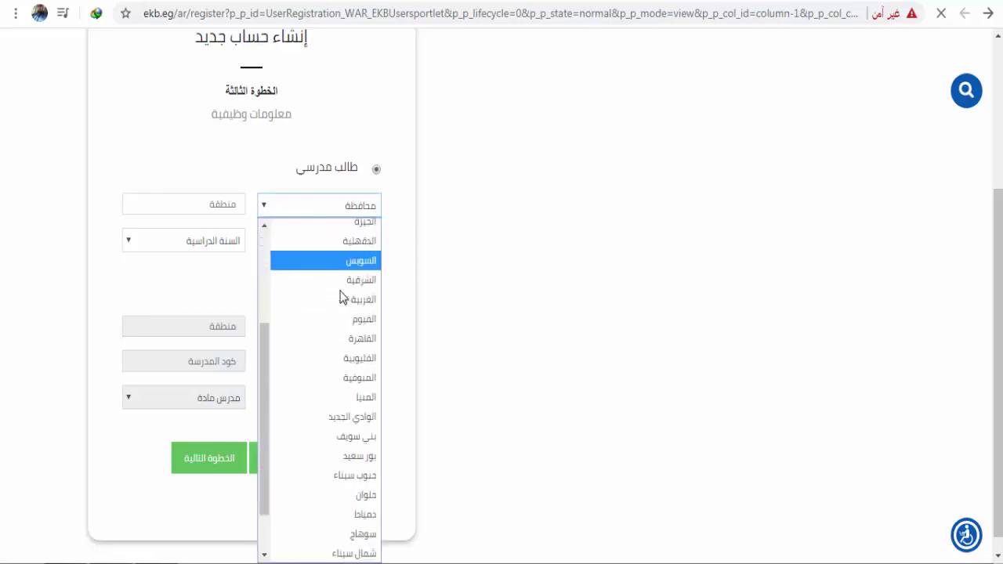
scroll(342, 298, "down", 2)
left_click(350, 283)
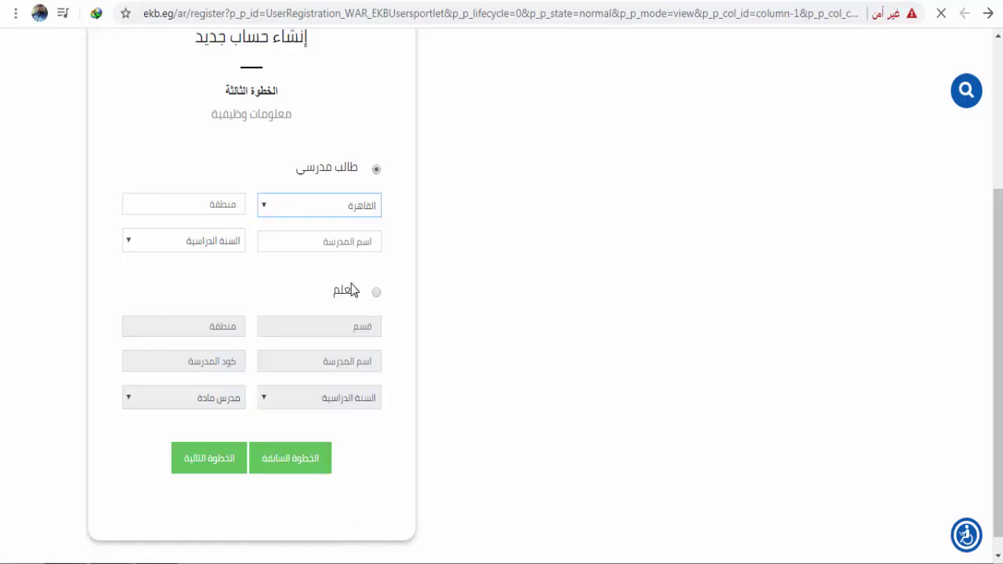
Step: Enter district الشروق, school ادفنسد ادوكيشن, and select study year 9
left_click(199, 205)
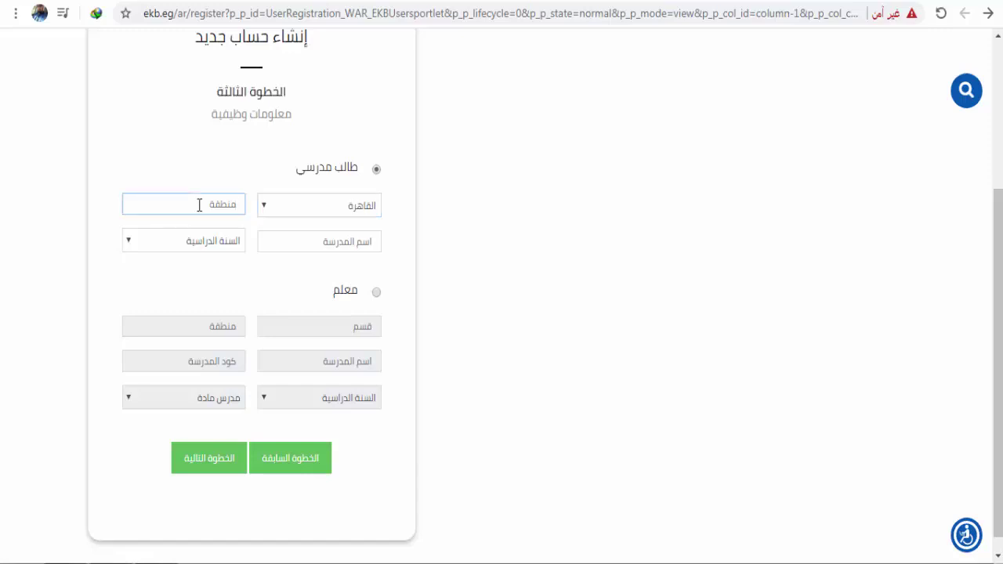
type("ألشر")
type("وق")
left_click(283, 246)
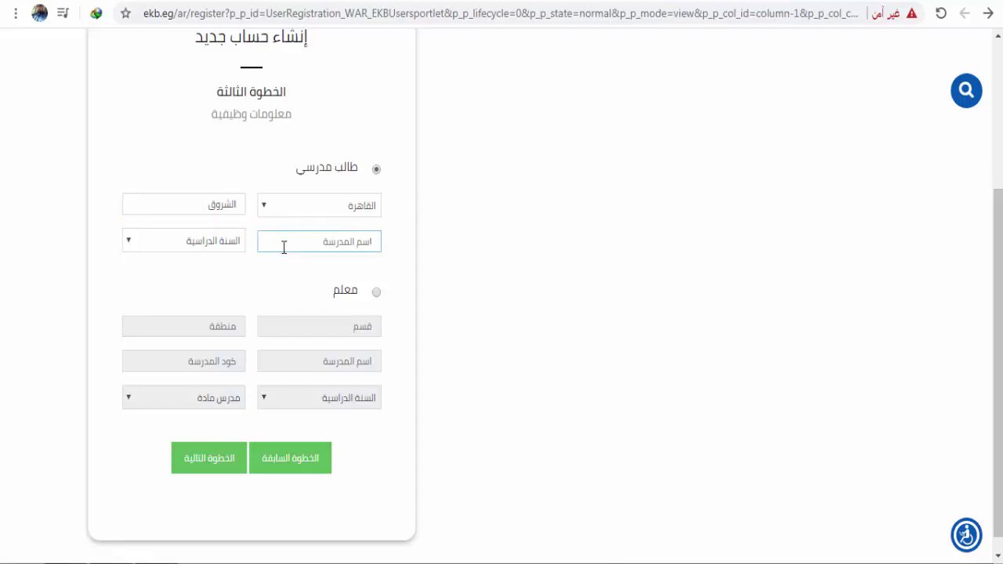
type("ا")
type("دف")
type("نس")
type("د ادبكو")
key("BackSpace")
key("BackSpace")
key("BackSpace")
type("ى")
type("وكيش")
type("ن")
left_click(219, 242)
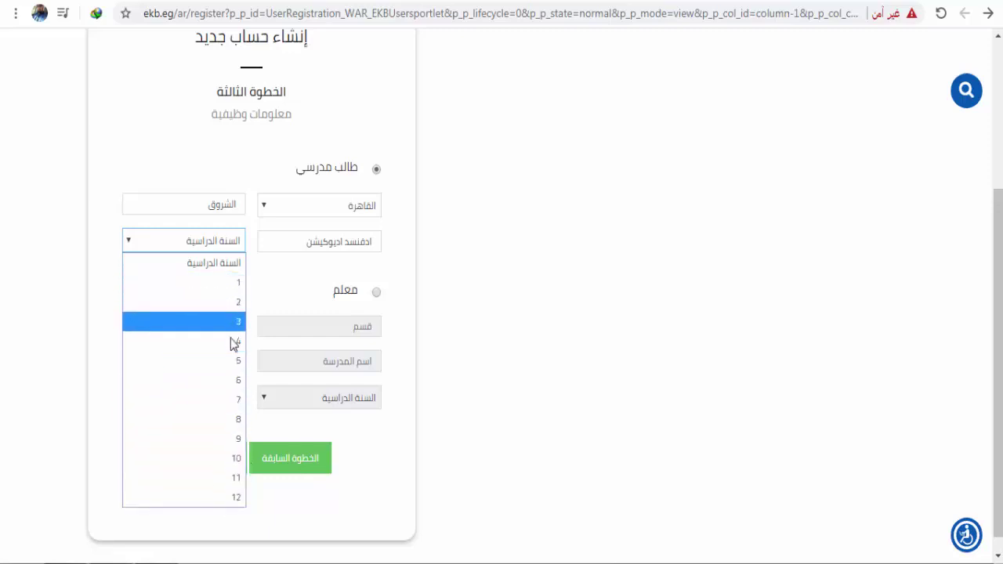
left_click(240, 440)
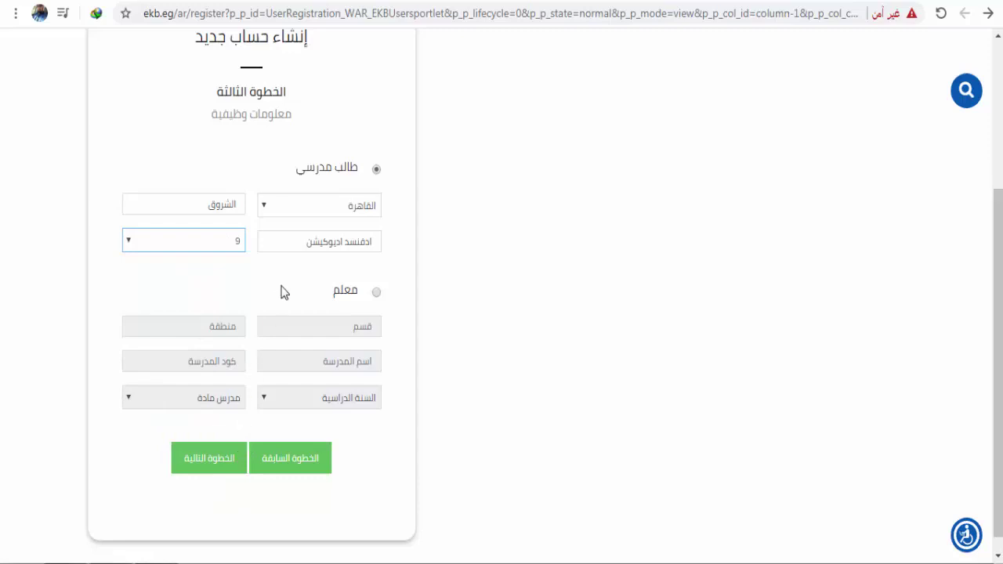
Step: On the terms step, refresh the captcha and type its code
left_click(226, 466)
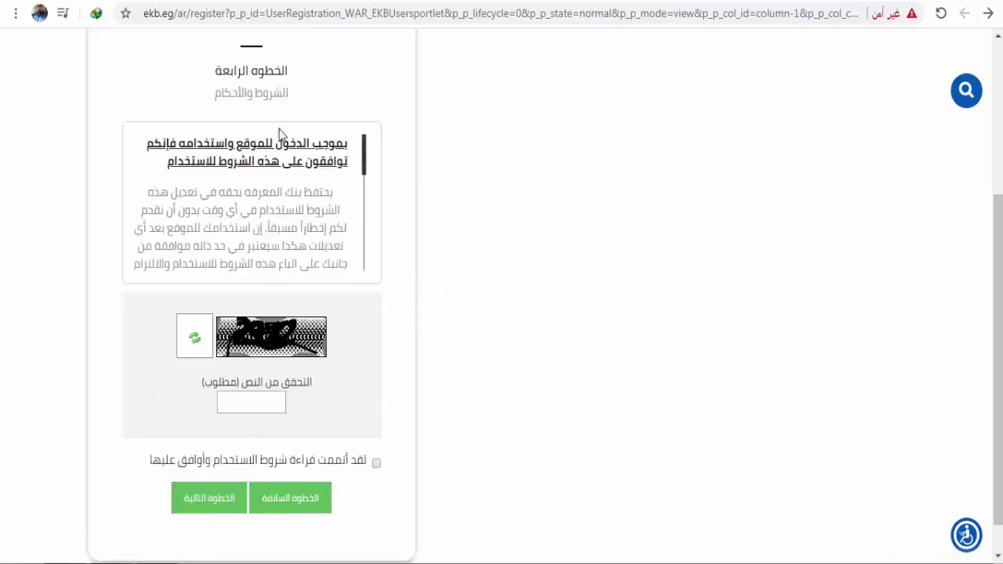
scroll(282, 102, "up", 1)
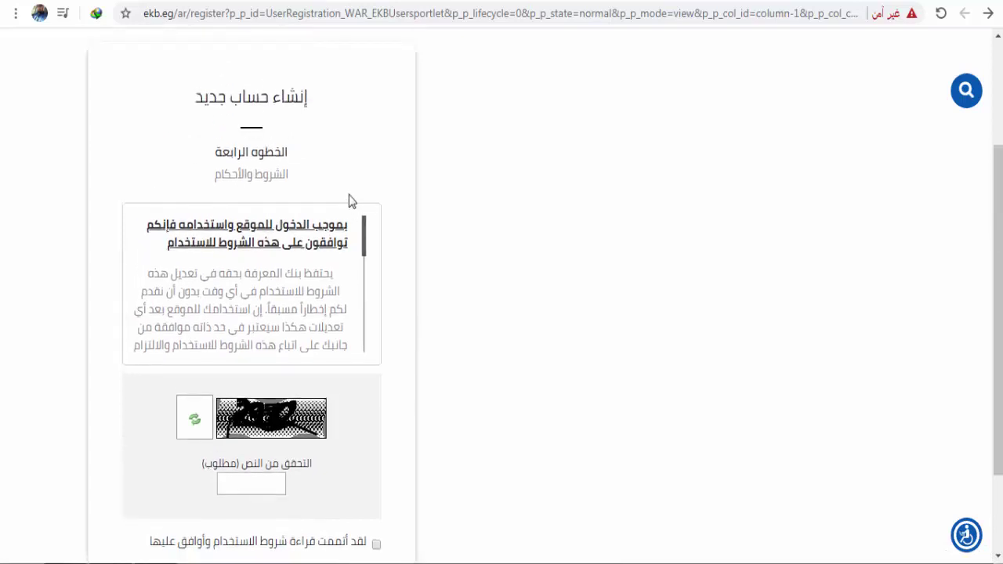
scroll(349, 199, "down", 1)
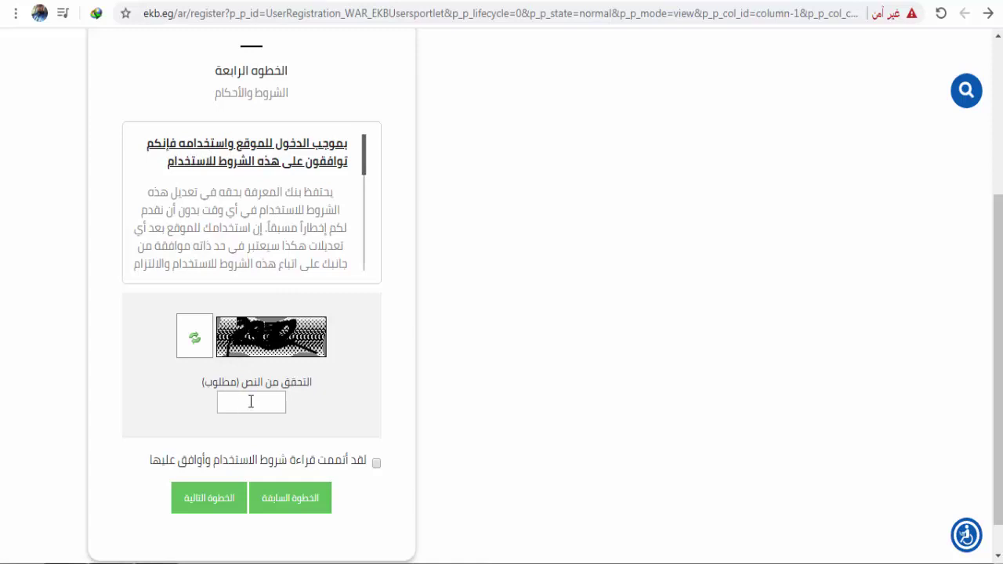
scroll(282, 362, "down", 1)
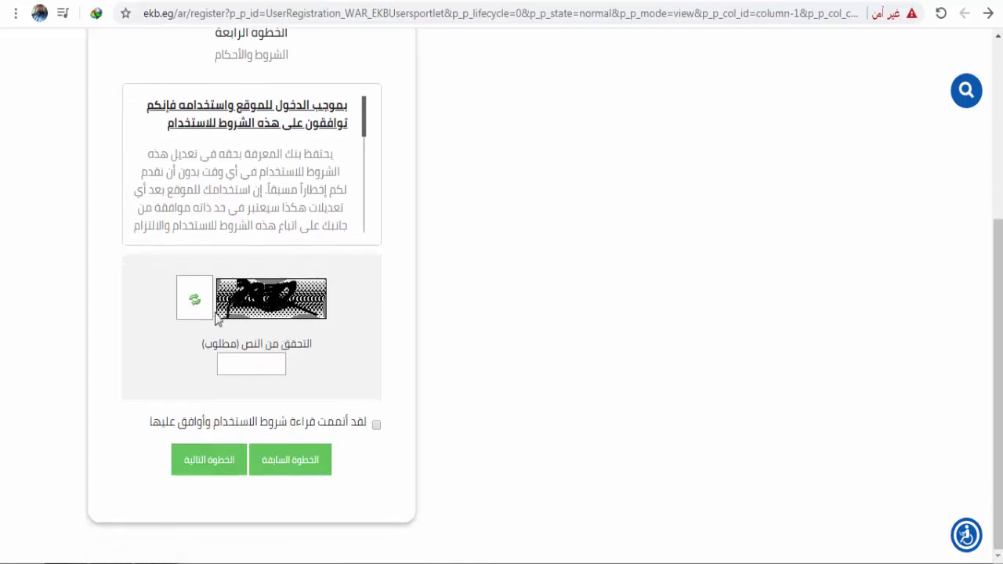
left_click(196, 306)
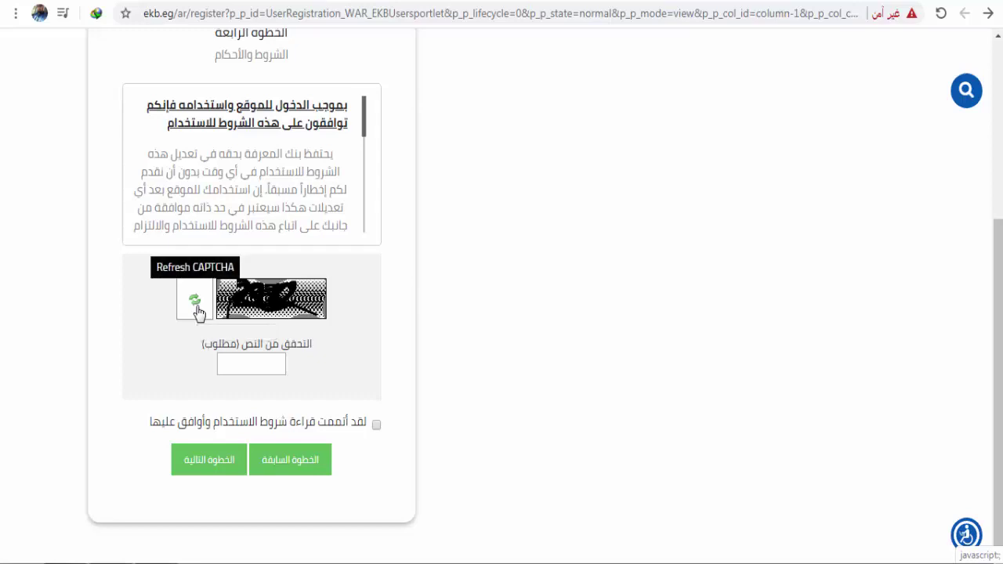
left_click(250, 360)
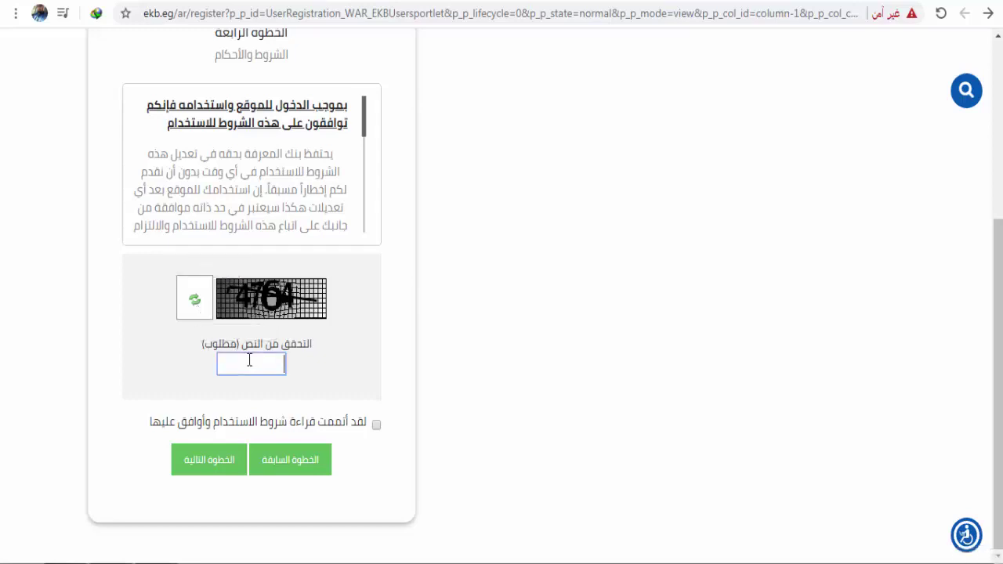
type("4764")
Step: Accept the terms of use and continue to the e-mail verification step
left_click(377, 425)
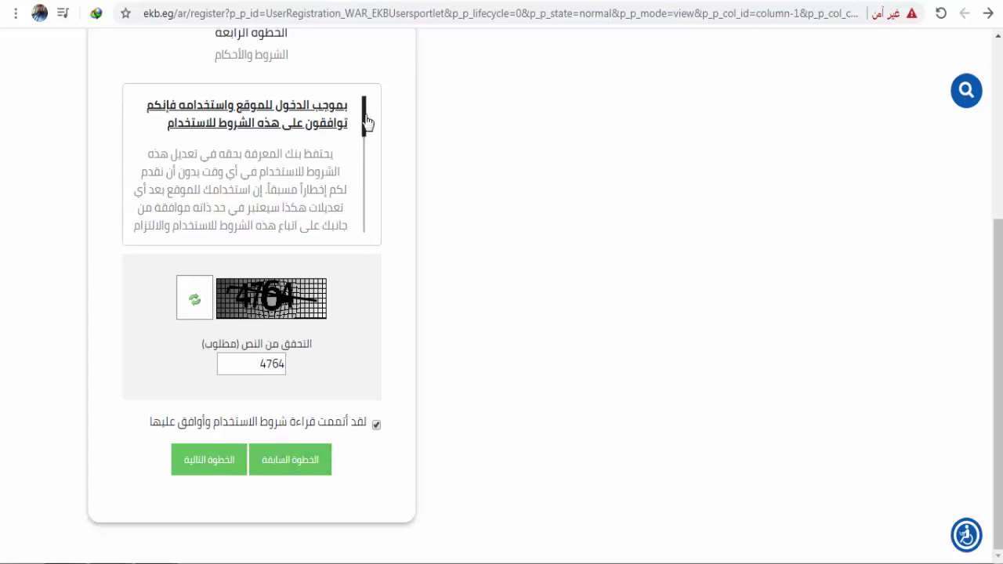
scroll(365, 129, "down", 10)
left_click_drag(362, 186, 374, 112)
left_click(209, 464)
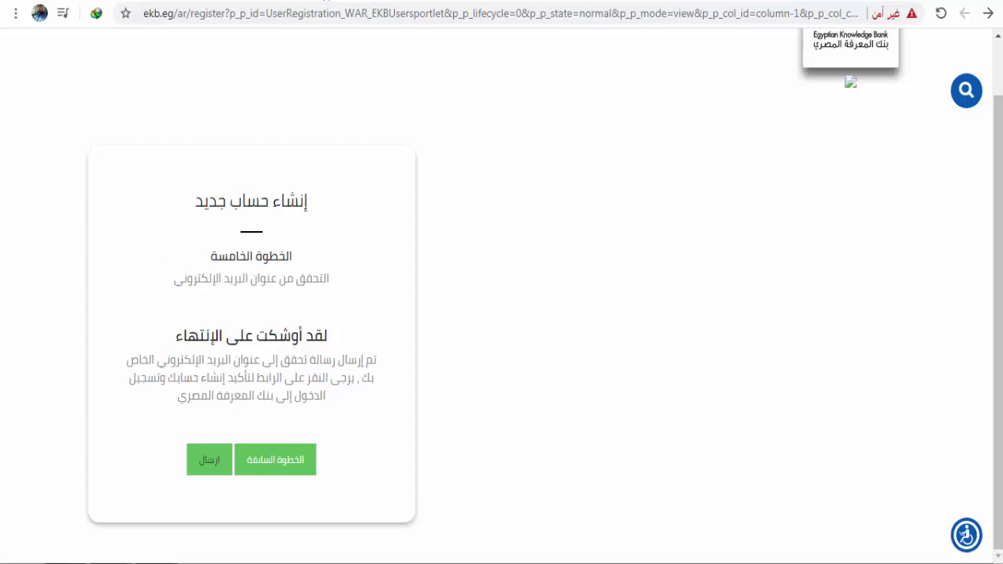
key("ctrl+Tab")
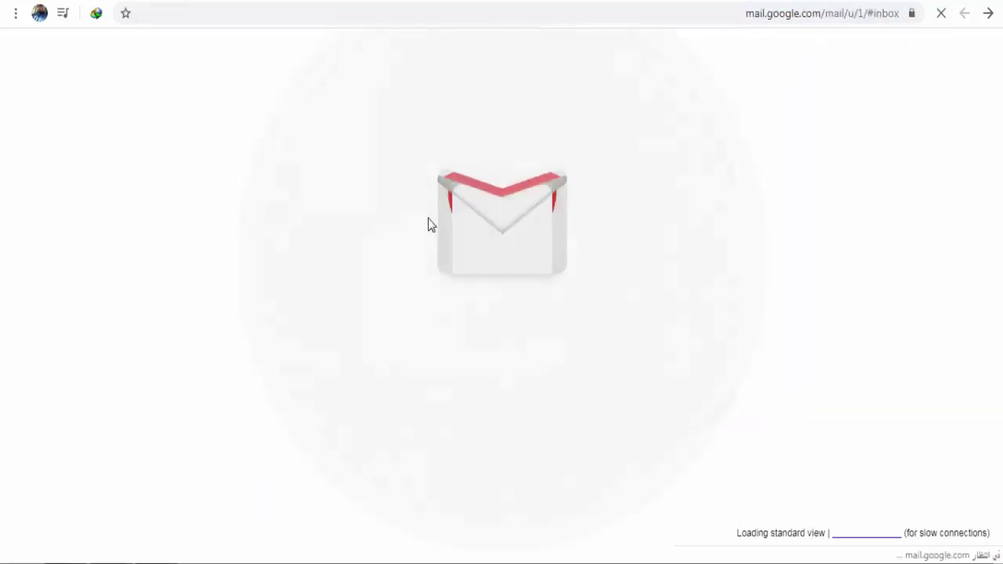
Step: Send the EKB registration, then follow the login link in the 'EKB : Your New Account' email
key("ctrl+shift+Tab")
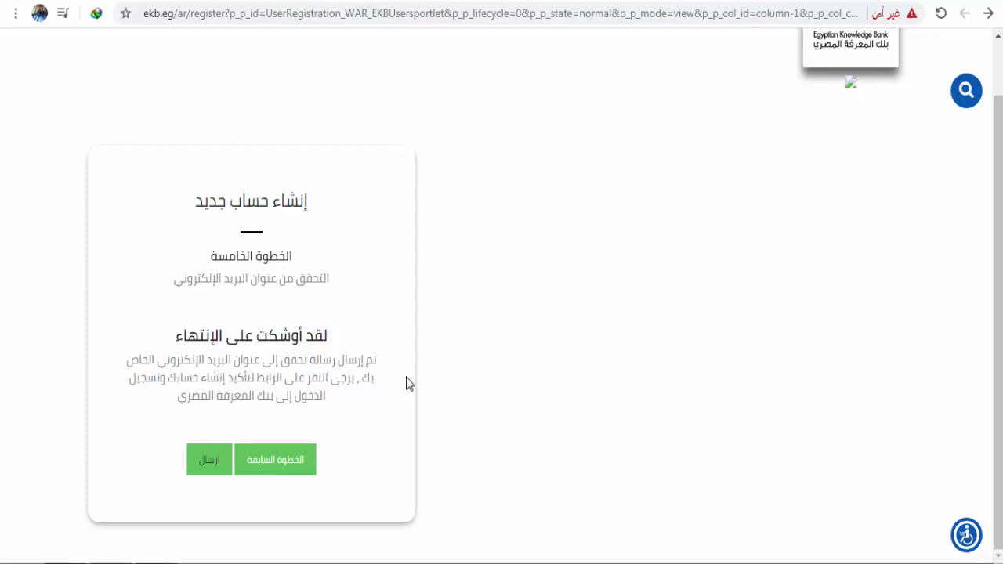
left_click(207, 461)
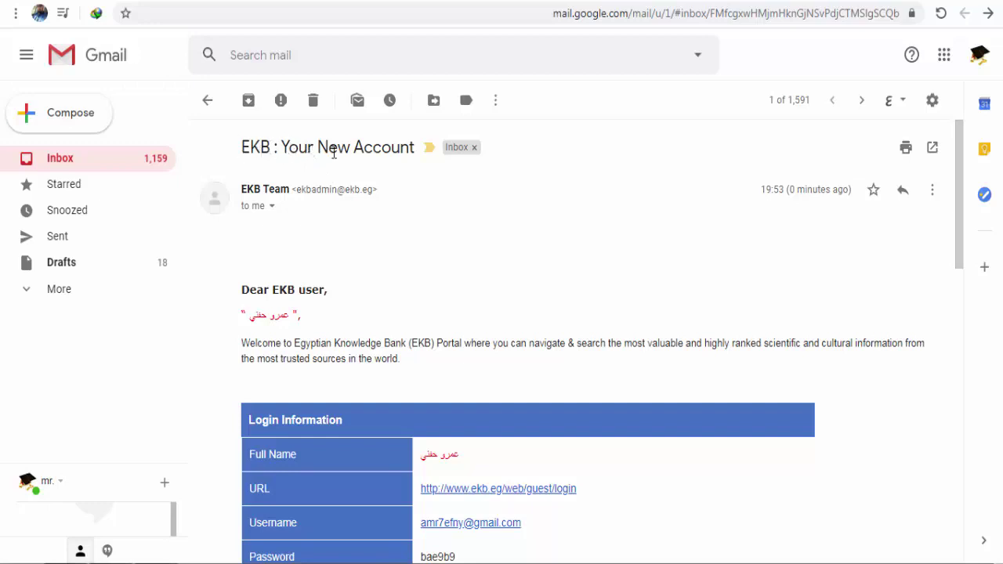
scroll(410, 224, "down", 2)
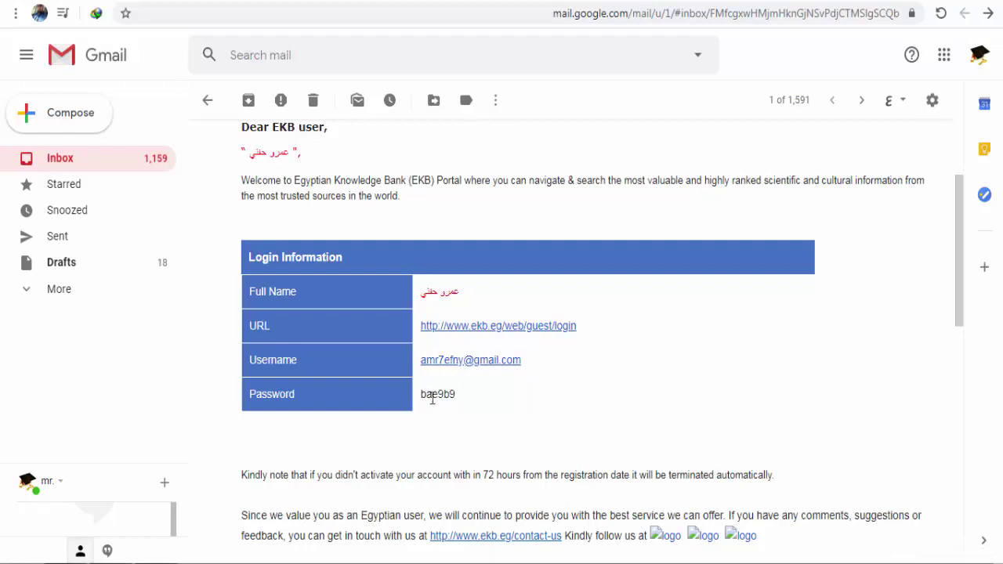
left_click(478, 326)
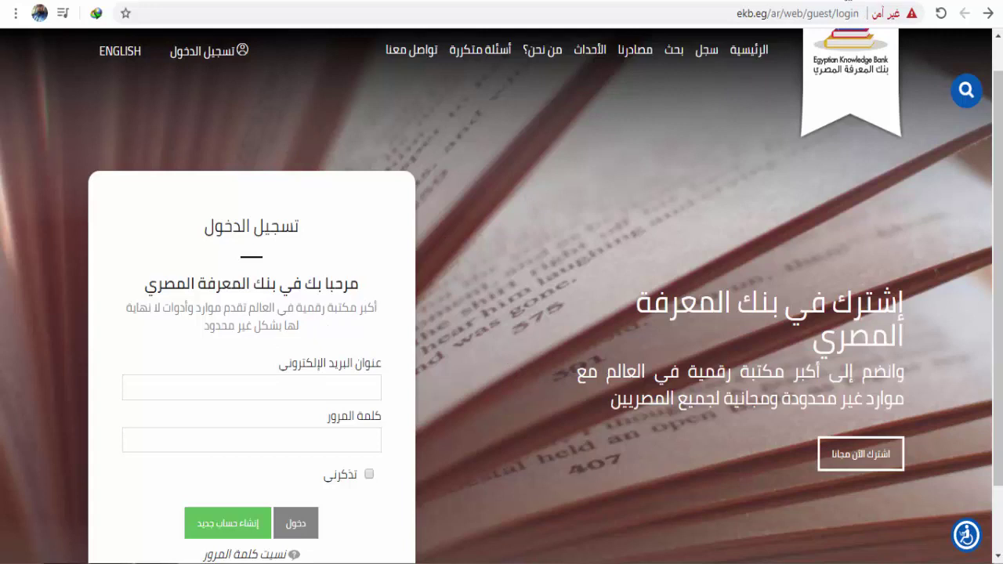
Step: Copy the username from the activation email into the EKB login e-mail field
key("ctrl+Tab")
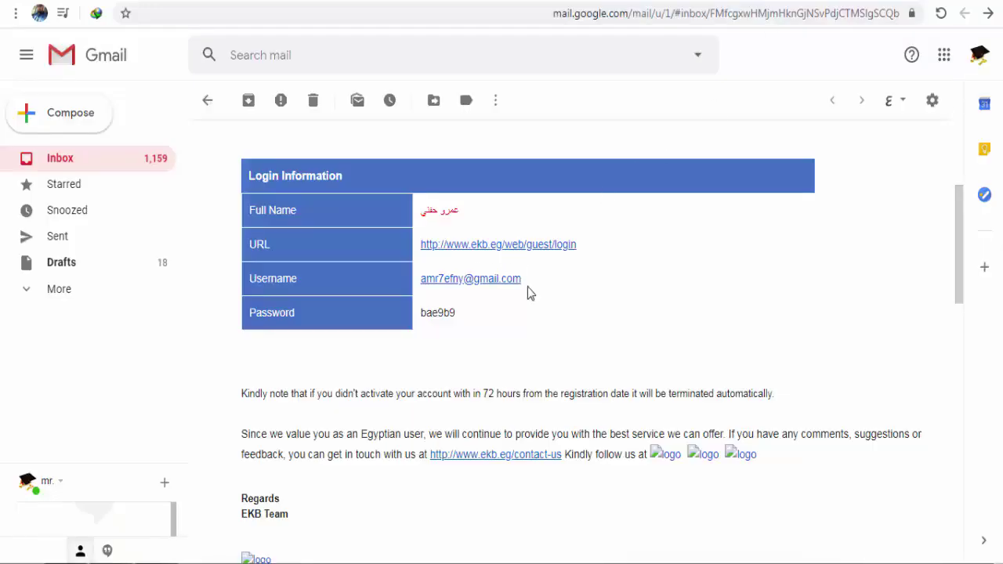
left_click_drag(516, 278, 423, 295)
key("ctrl+c")
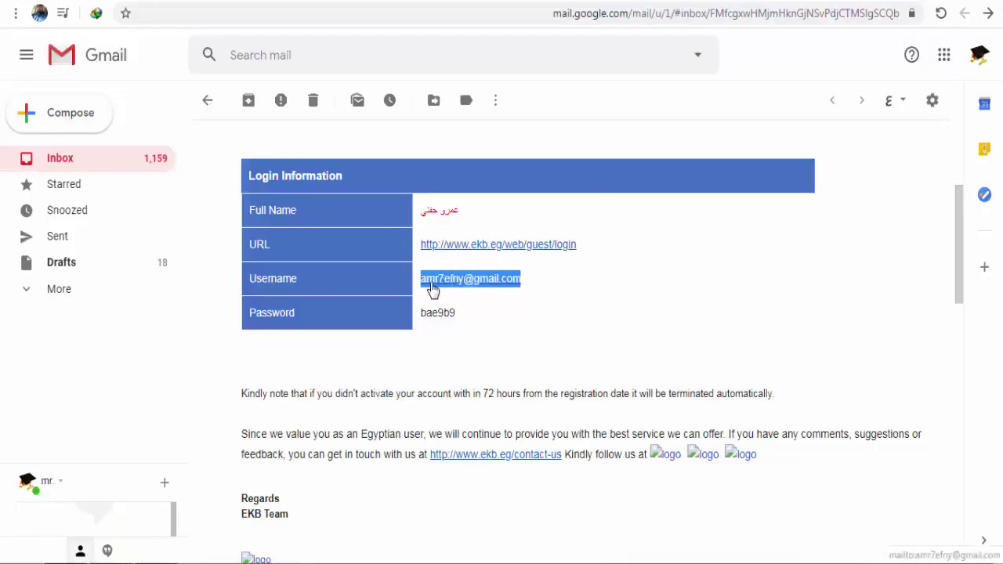
key("ctrl+Tab")
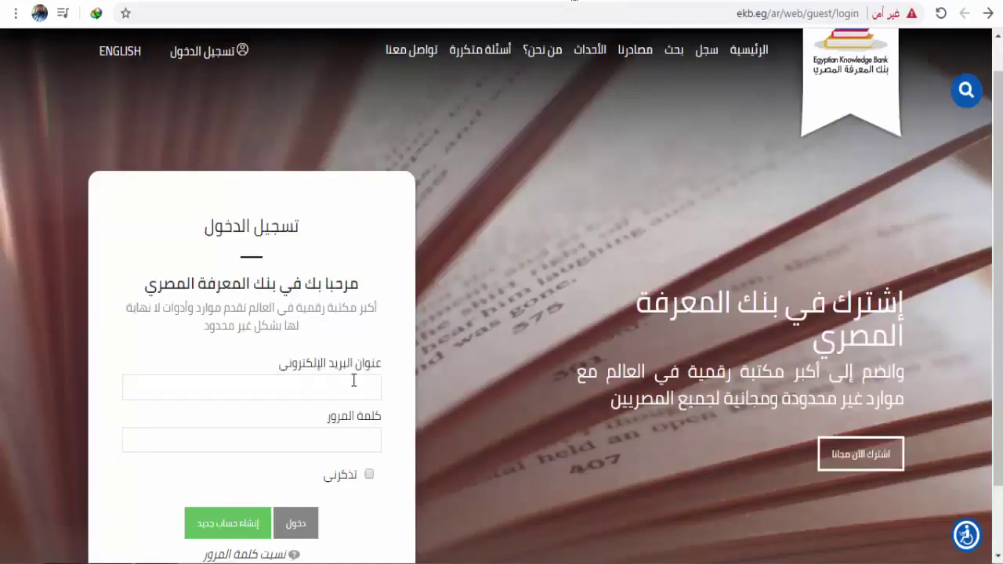
left_click(353, 383)
key("ctrl+v")
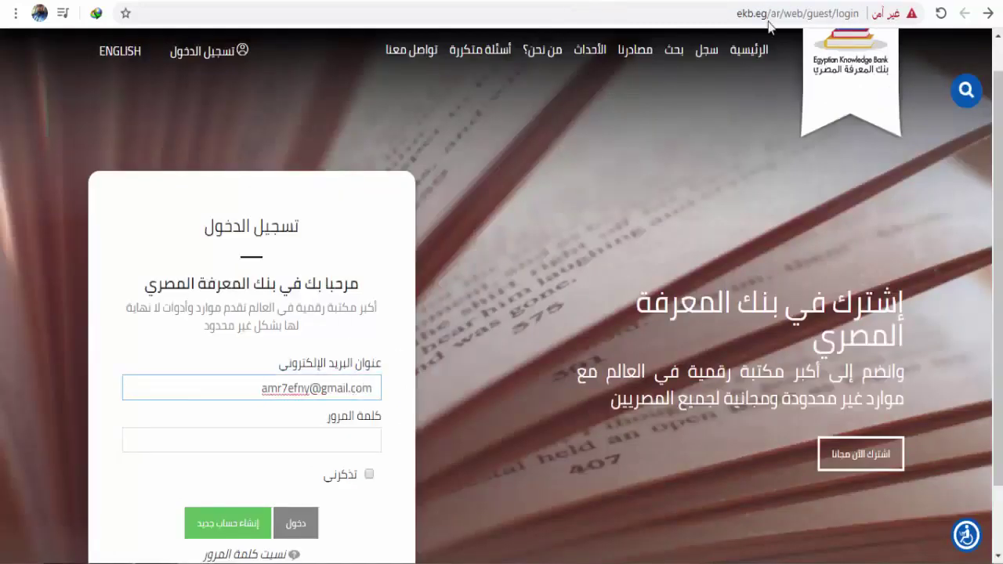
Step: Paste the temporary password from the email into the password field and sign in
key("ctrl+shift+Tab")
left_click(475, 314)
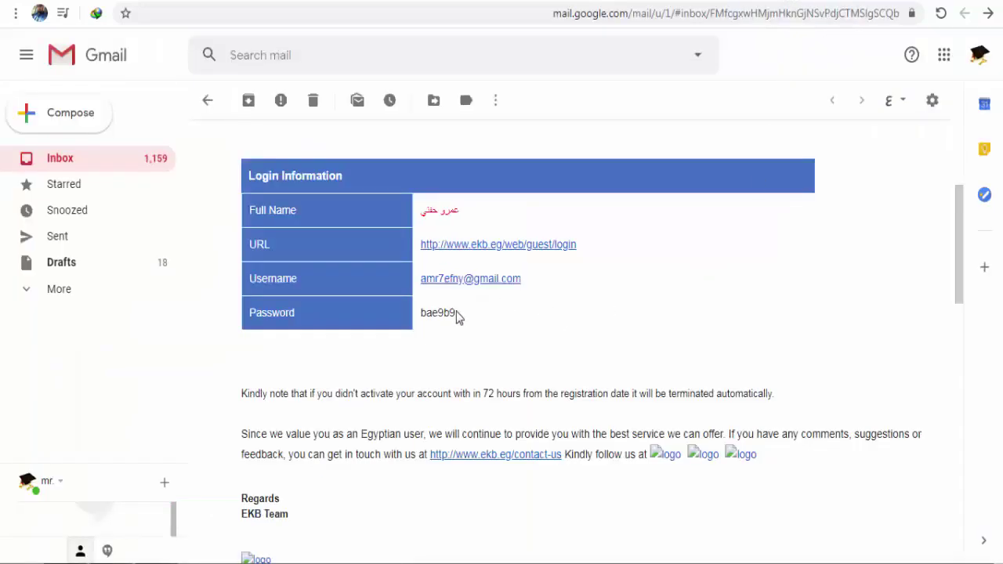
left_click_drag(449, 315, 421, 326)
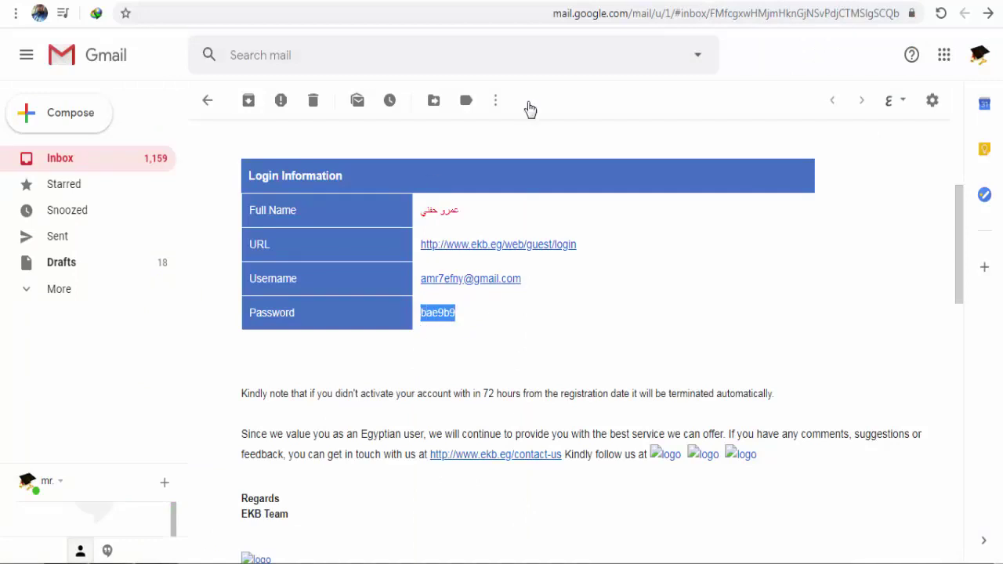
key("ctrl+c")
key("ctrl+Tab")
left_click(348, 439)
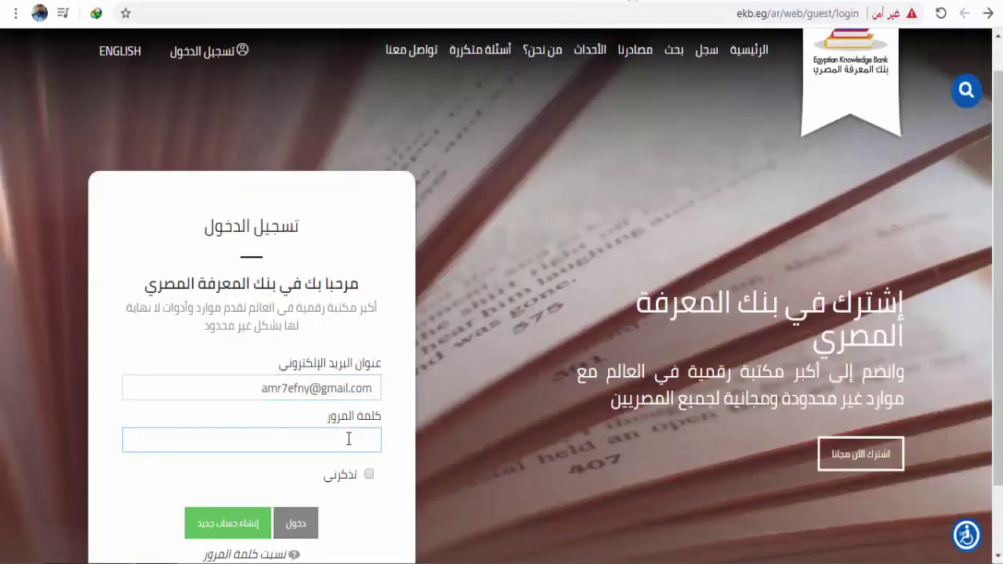
key("ctrl+v")
left_click(295, 523)
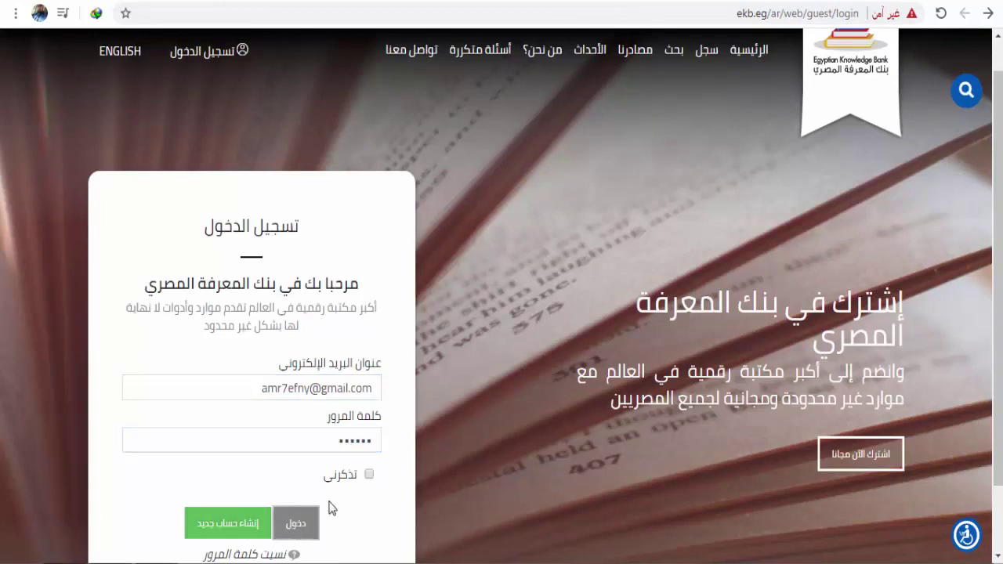
scroll(346, 497, "down", 1)
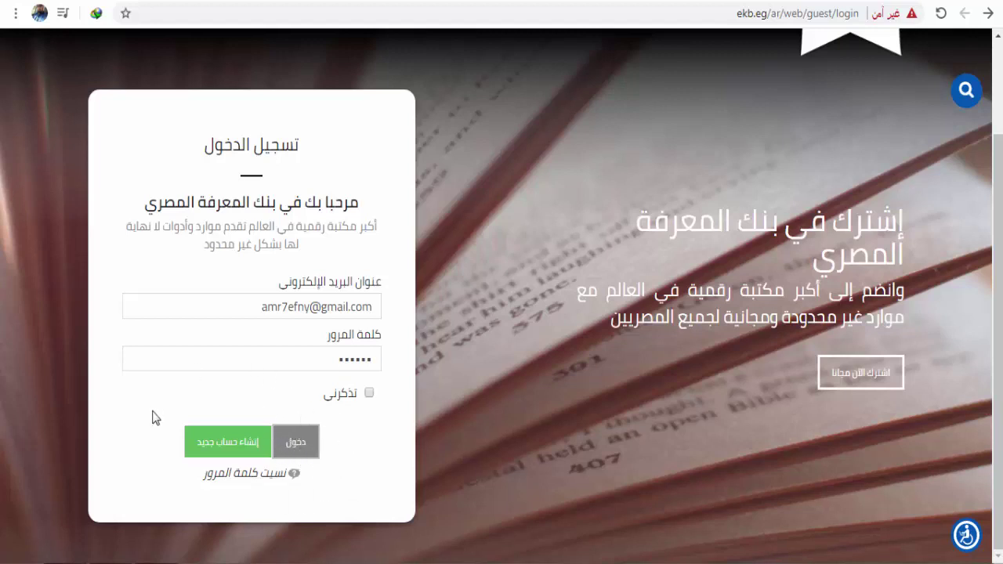
left_click(297, 442)
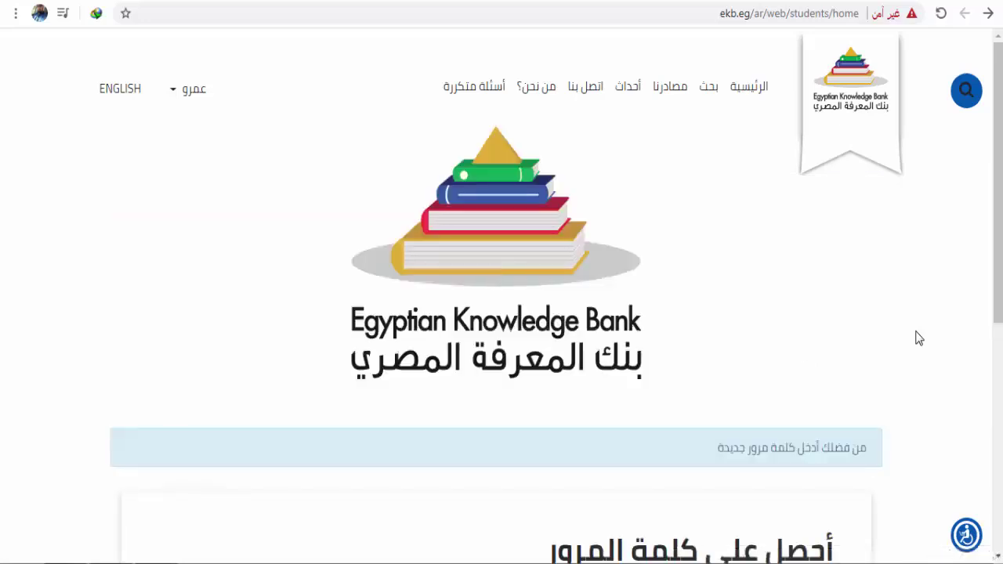
Step: Enter and confirm a new account password, then save it
scroll(919, 338, "down", 2)
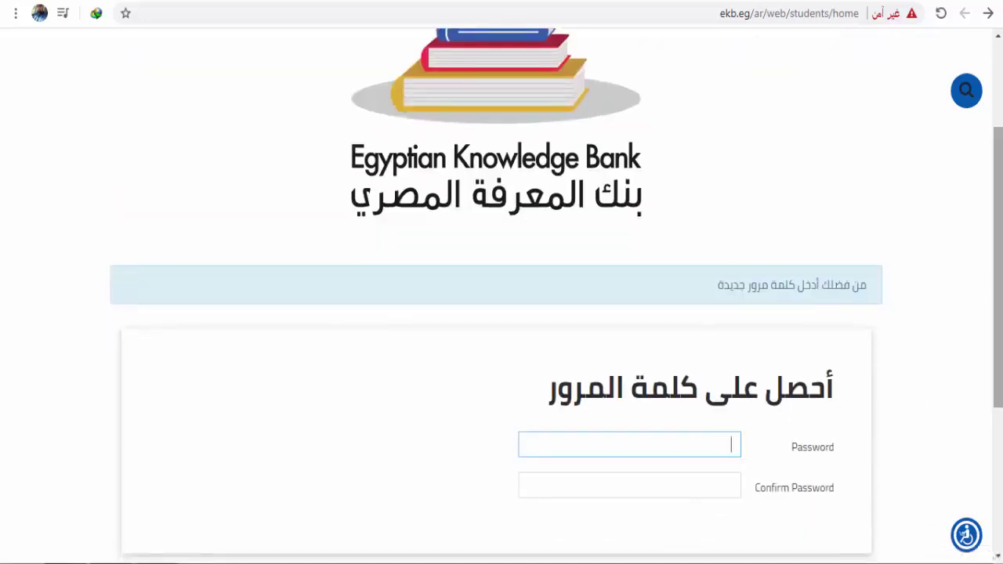
type("••••••••")
left_click(733, 485)
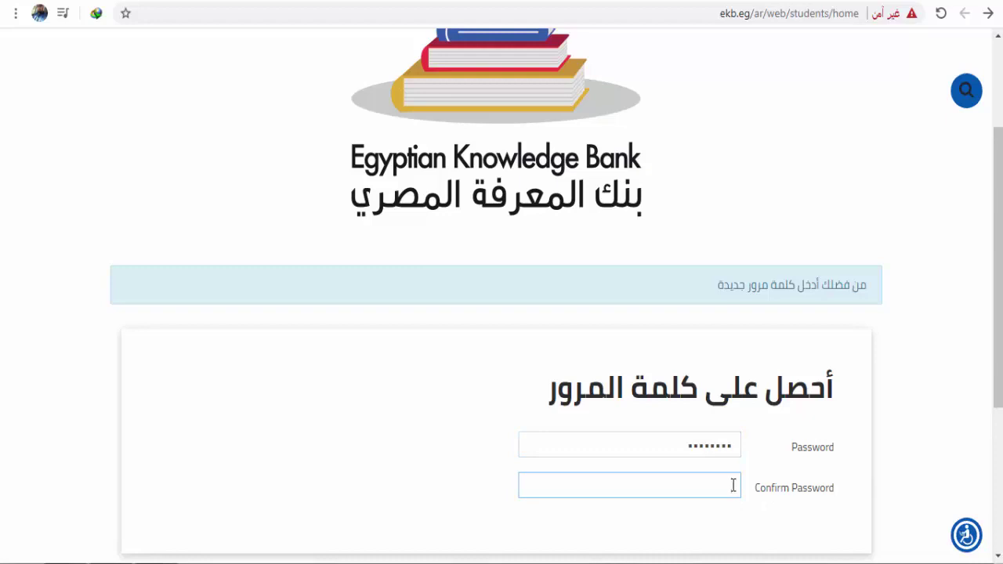
type("••••••••")
scroll(733, 486, "down", 2)
left_click(208, 441)
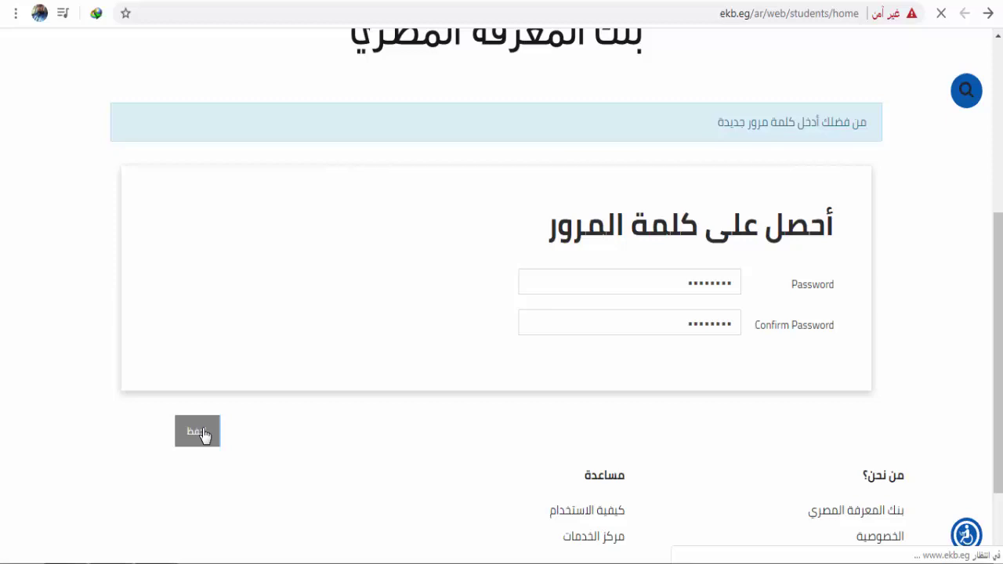
scroll(202, 434, "up", 1)
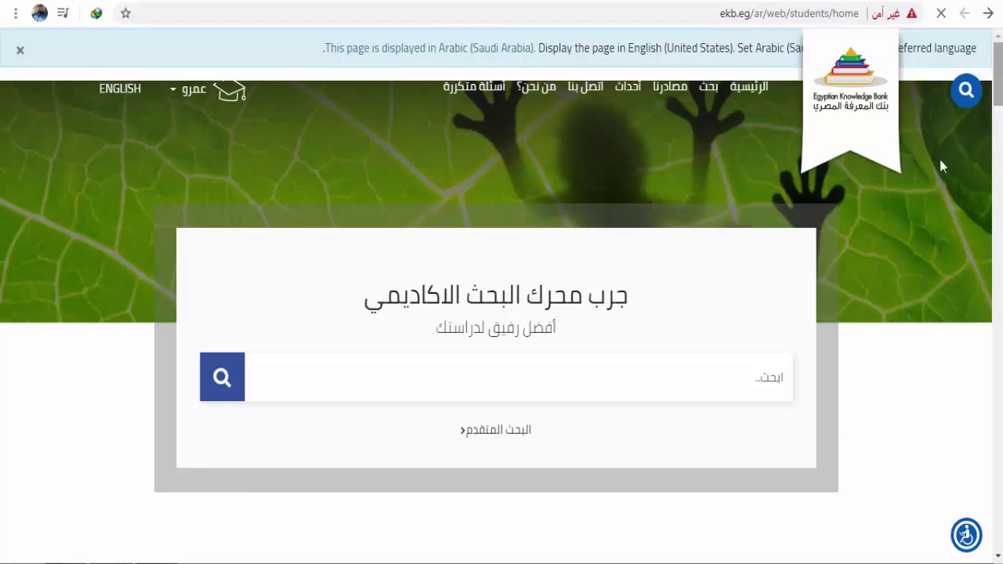
Step: Browse the student home page, then open the account menu under the user name
scroll(940, 391, "down", 10)
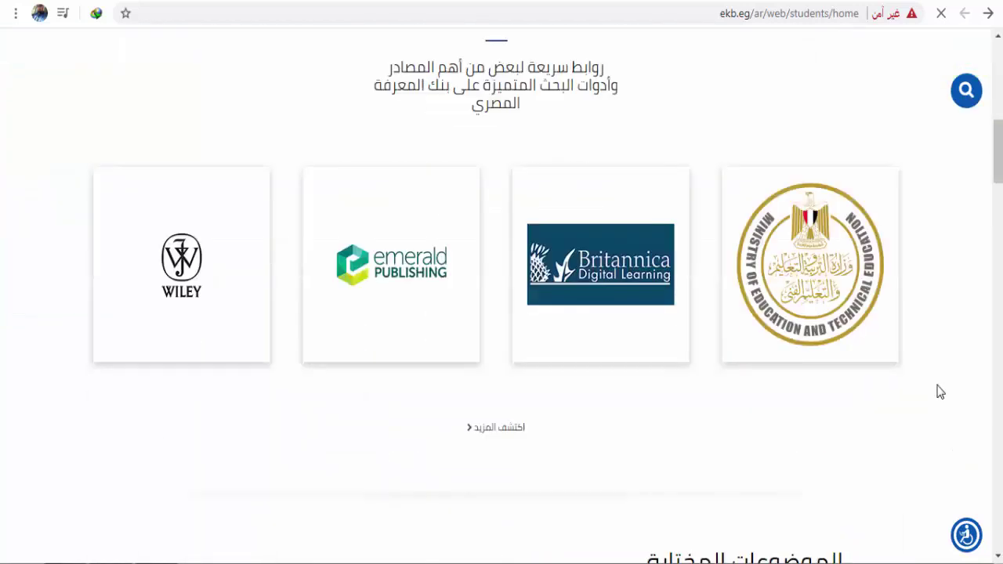
scroll(940, 392, "up", 2)
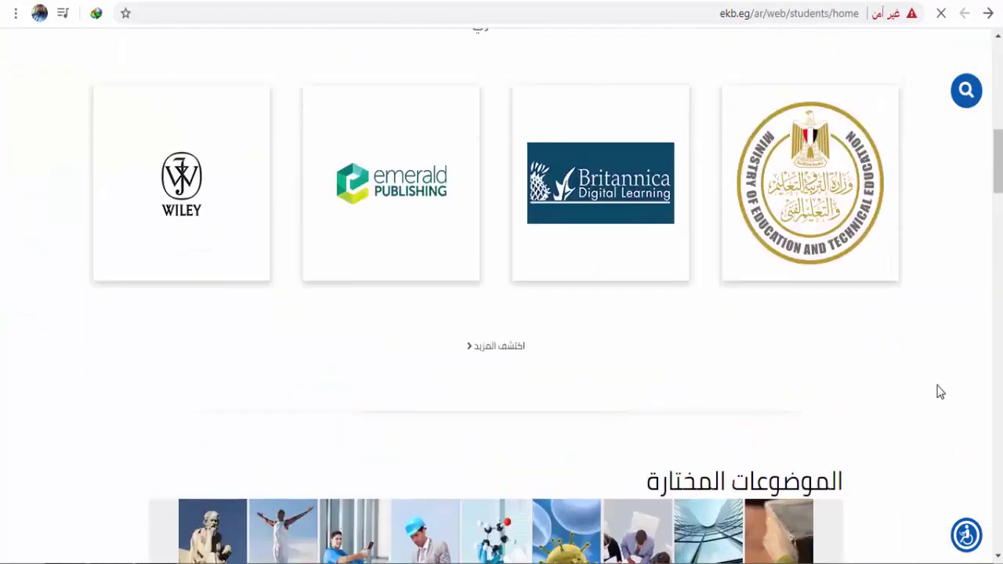
scroll(940, 392, "down", 10)
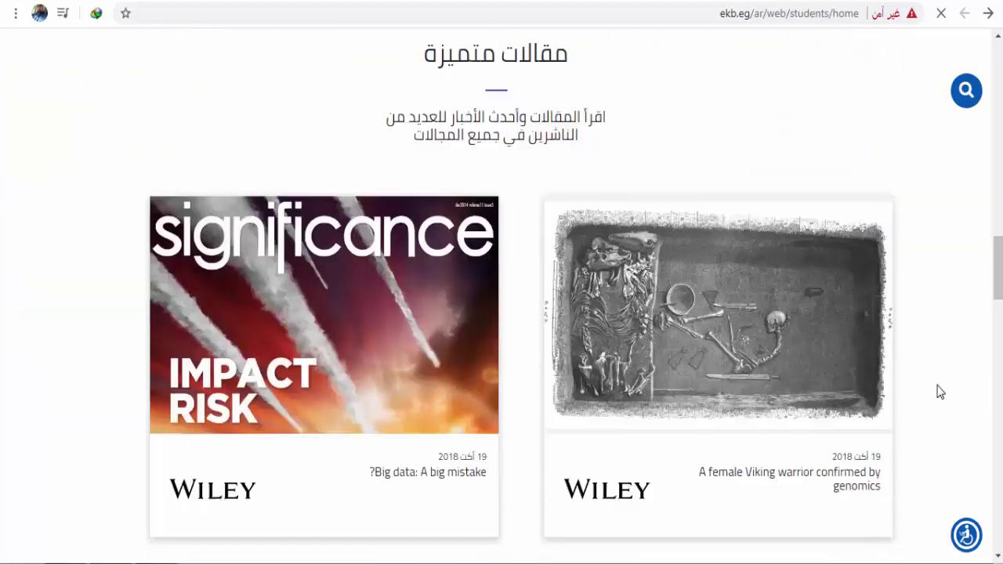
scroll(940, 392, "down", 15)
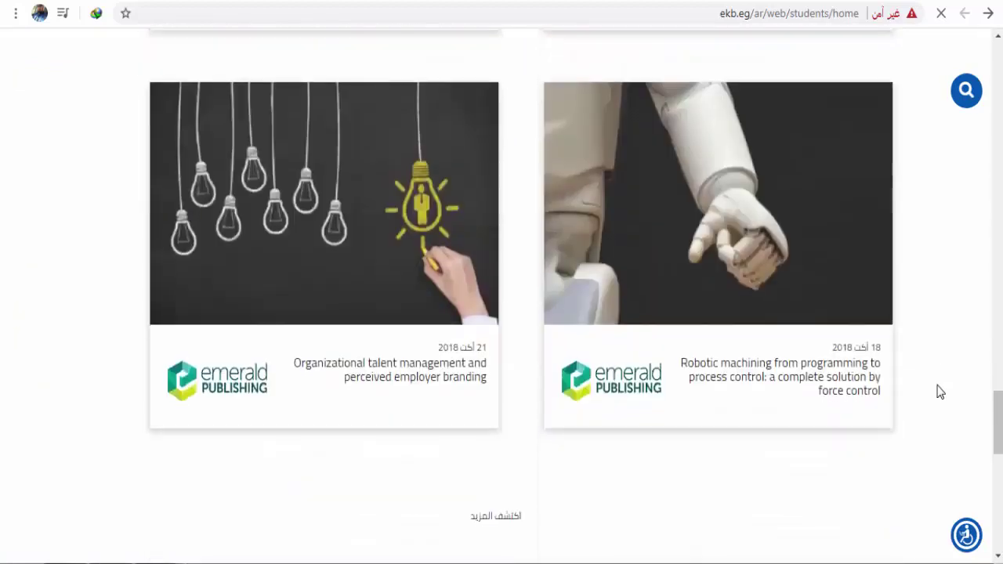
scroll(940, 392, "up", 15)
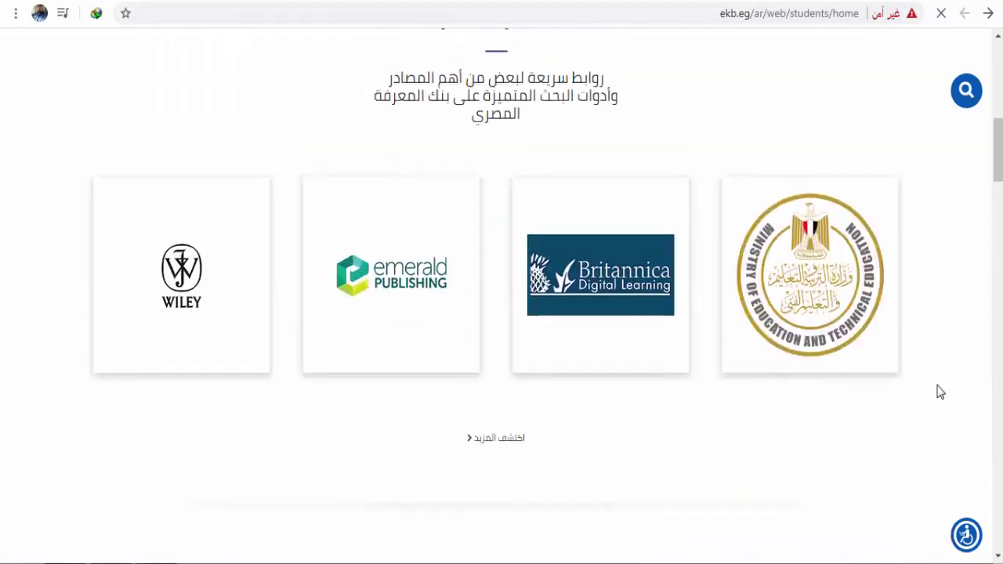
scroll(940, 392, "up", 10)
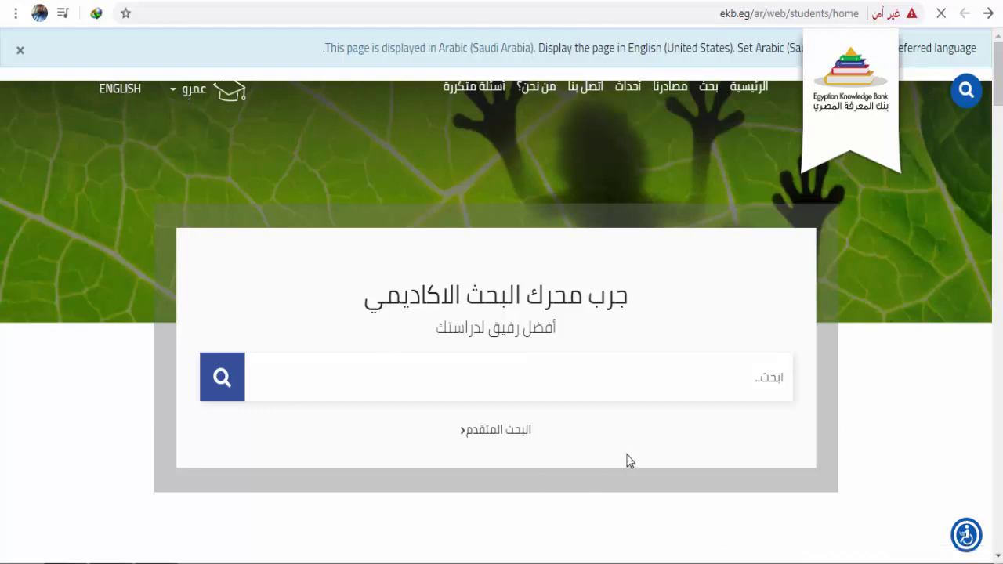
left_click(187, 92)
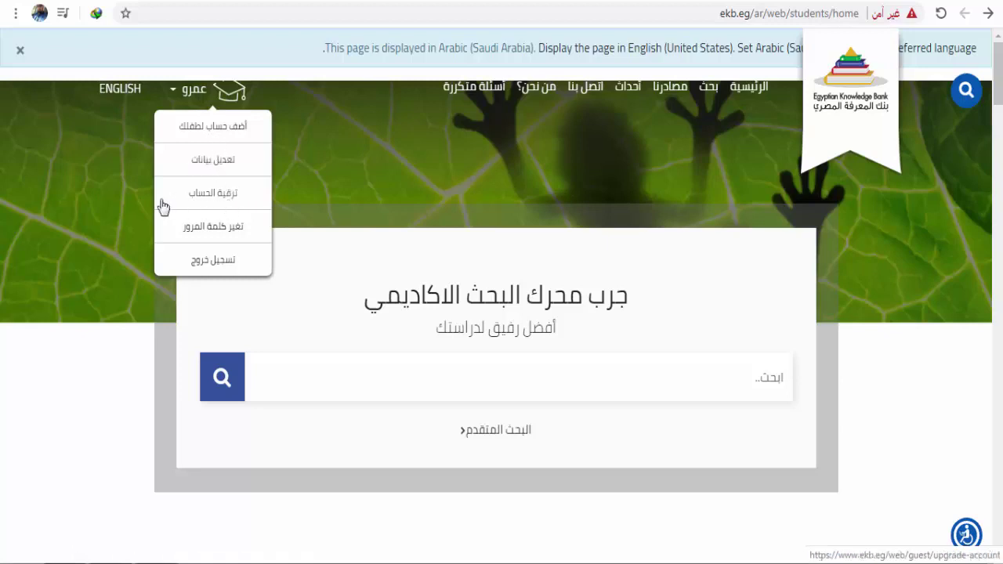
Step: Choose تعديل بيانات and review the personal and school-student details on the profile form
left_click(216, 163)
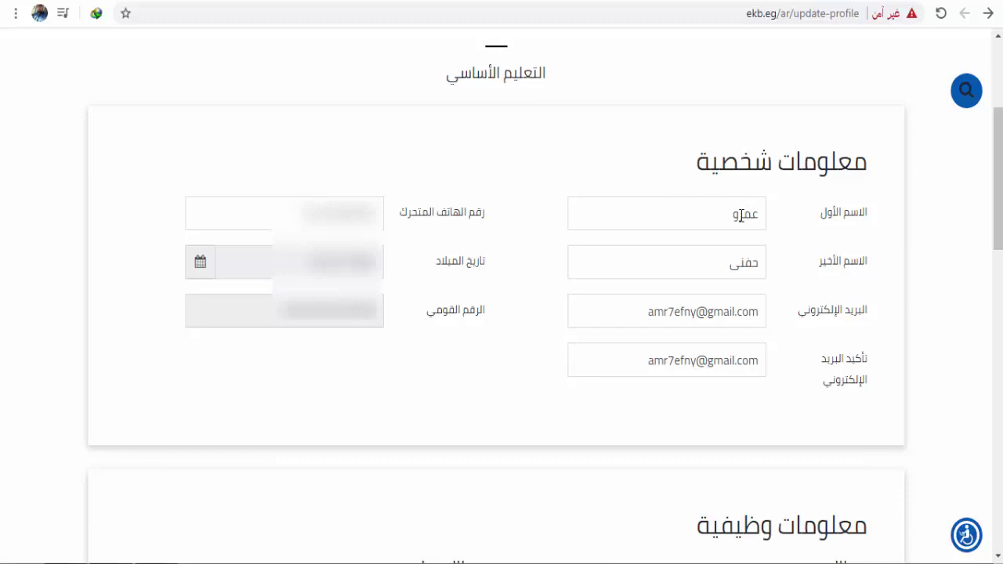
scroll(801, 313, "down", 11)
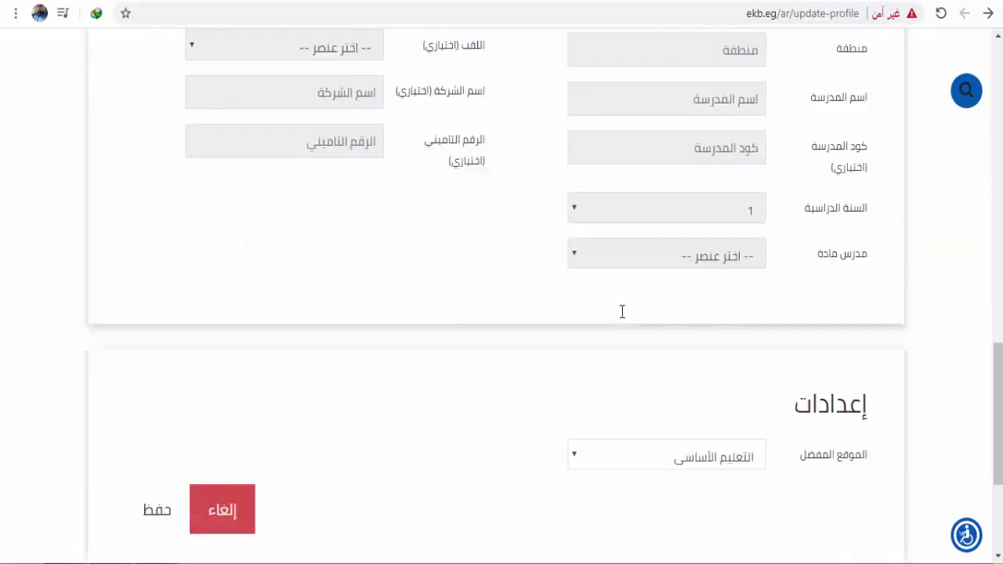
scroll(622, 311, "down", 3)
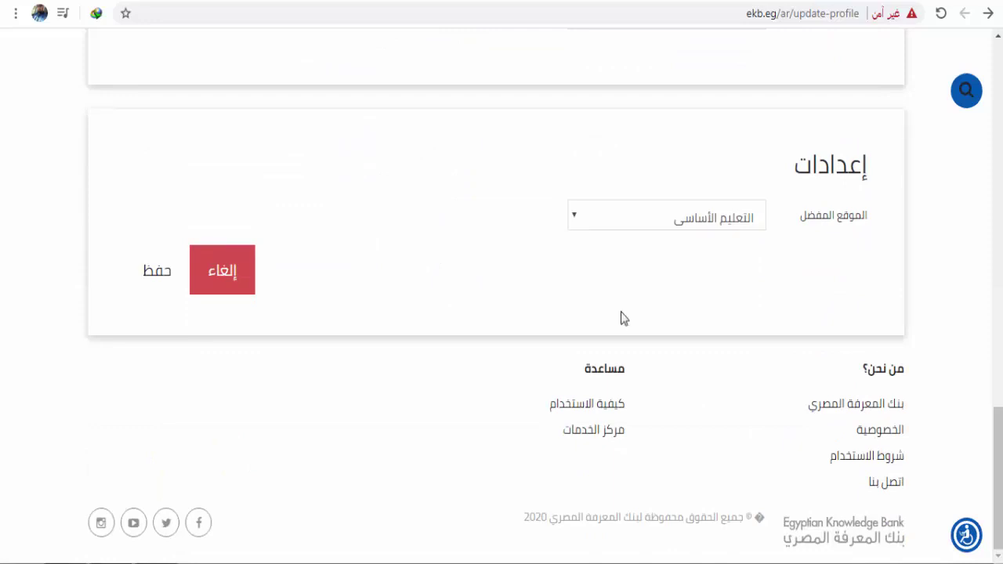
scroll(620, 317, "up", 10)
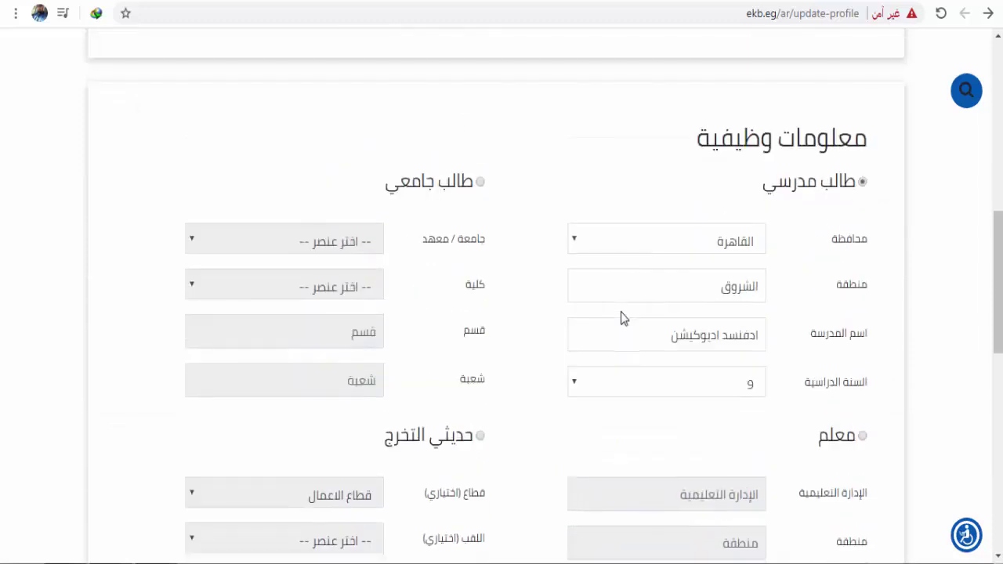
scroll(620, 317, "up", 6)
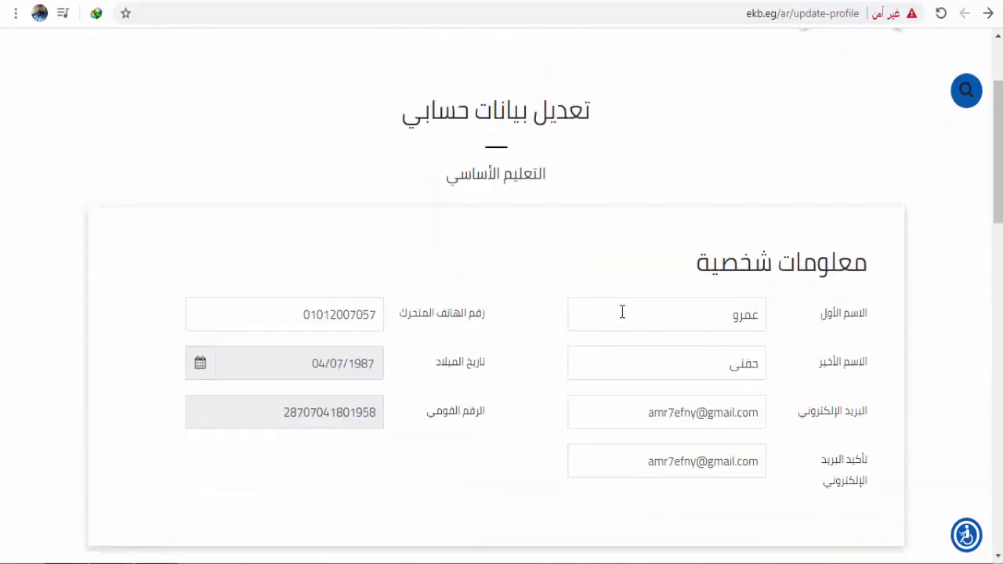